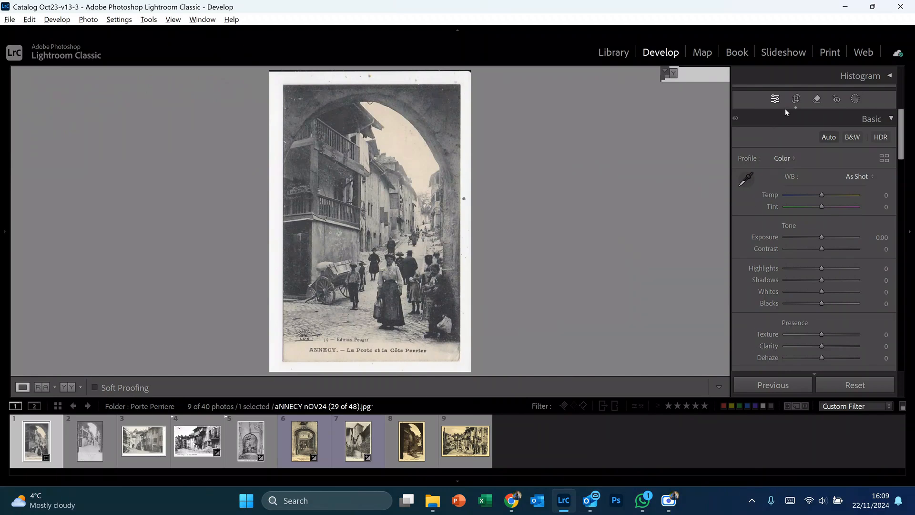
Step: Crop the postcard scan on all four sides to remove its white border, keeping the printed caption
left_click(796, 98)
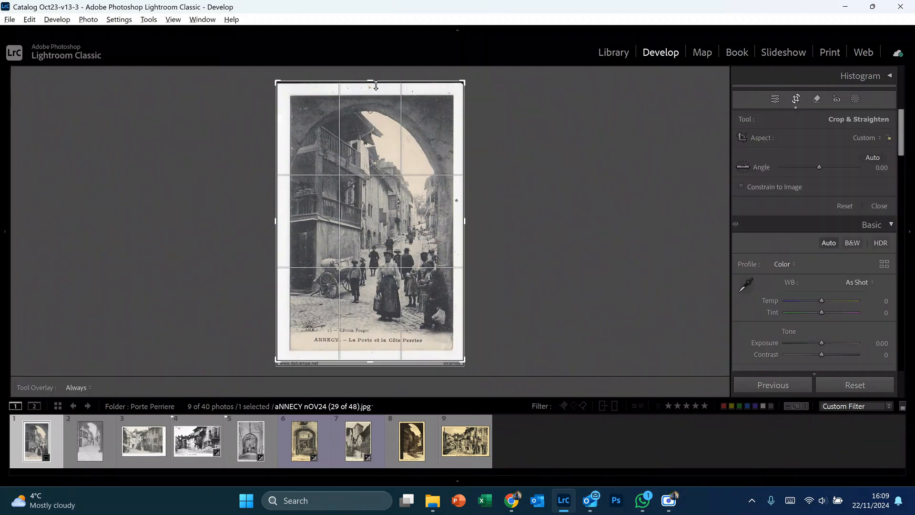
left_click_drag(370, 86, 371, 92)
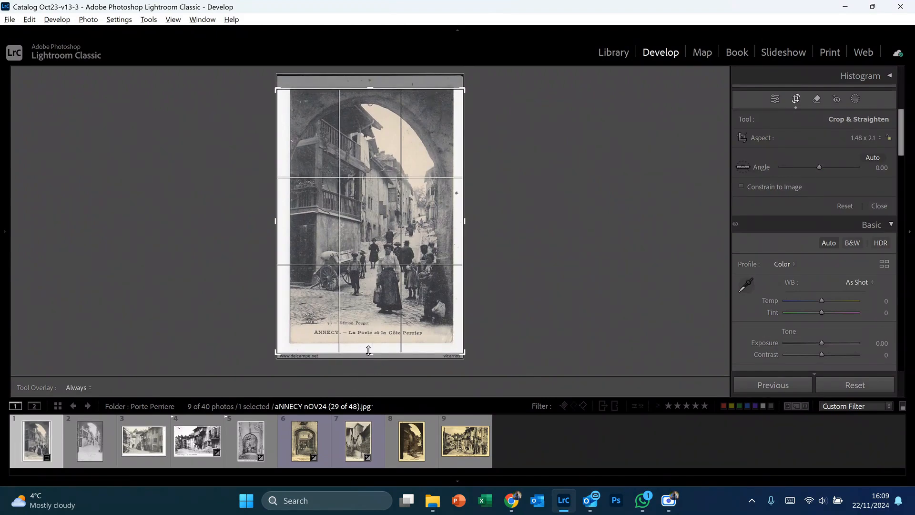
left_click_drag(368, 351, 369, 340)
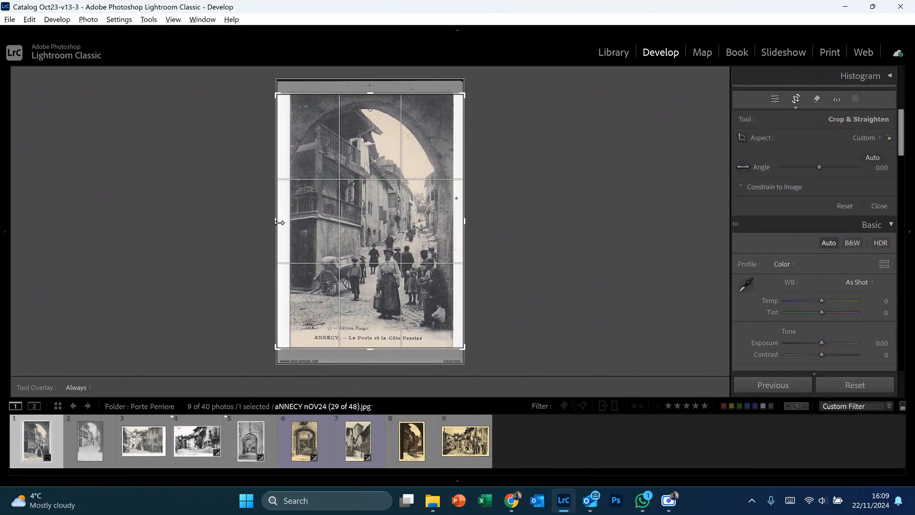
left_click_drag(280, 223, 286, 223)
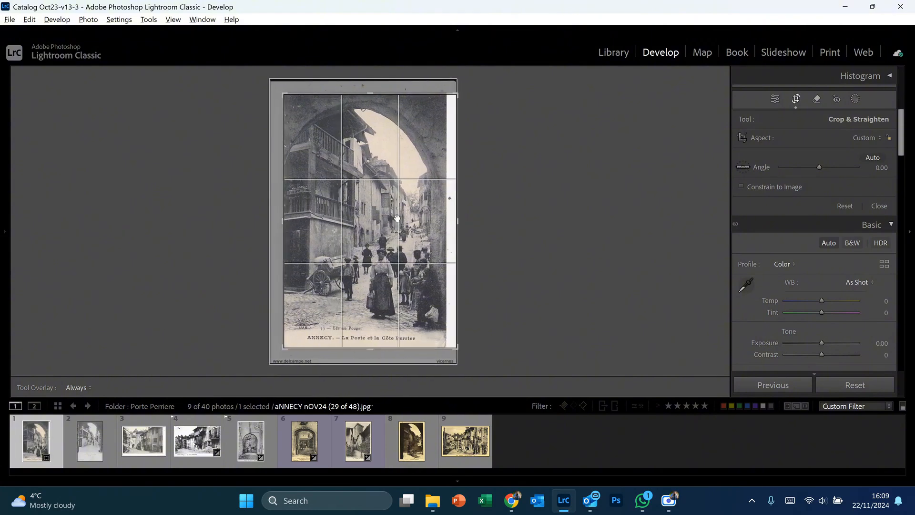
left_click_drag(457, 221, 451, 222)
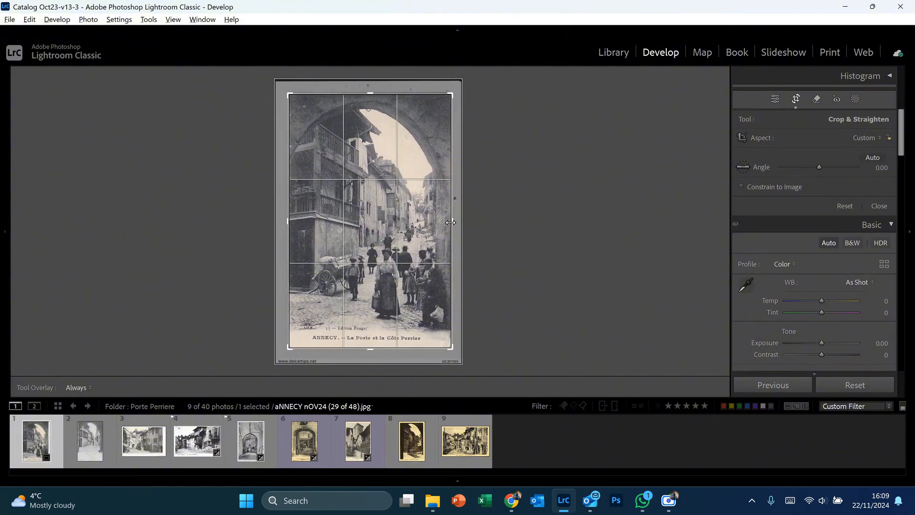
key("Return")
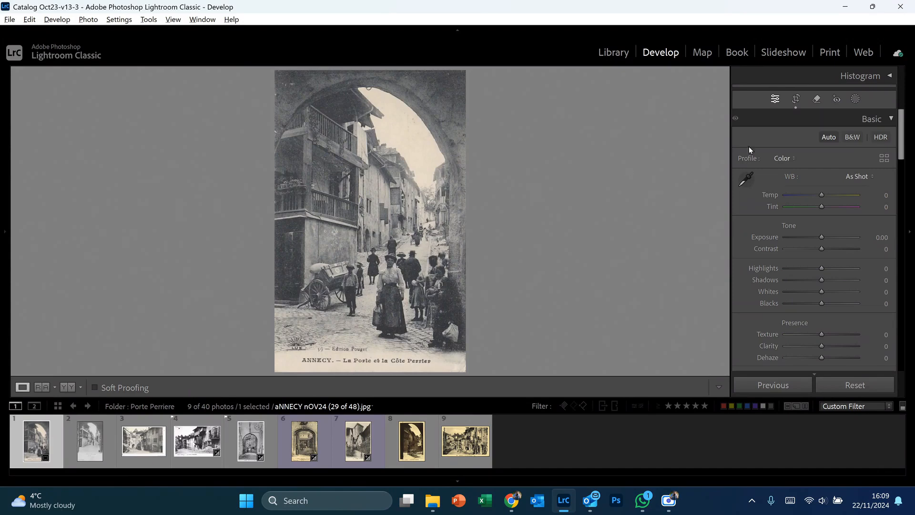
Step: Convert the postcard to black and white using the B&W 01 profile with the amount set to 110
left_click(851, 138)
left_click(884, 157)
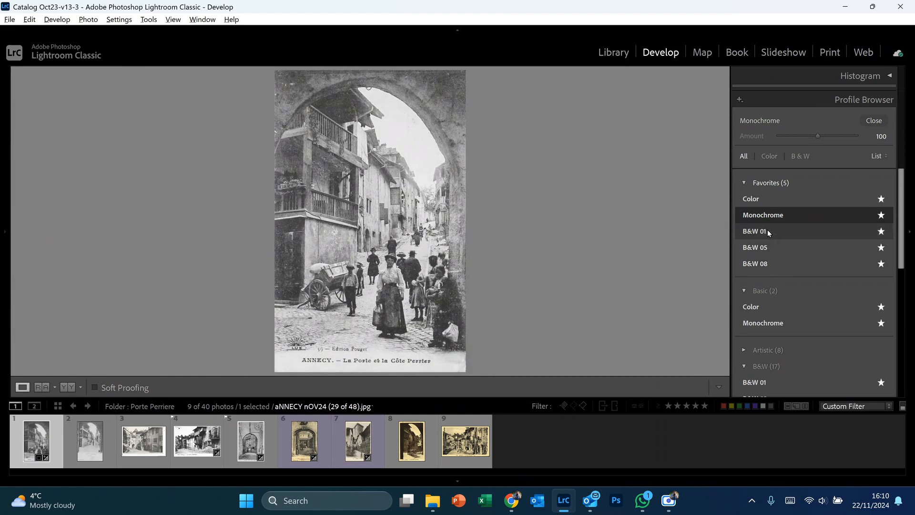
left_click(768, 231)
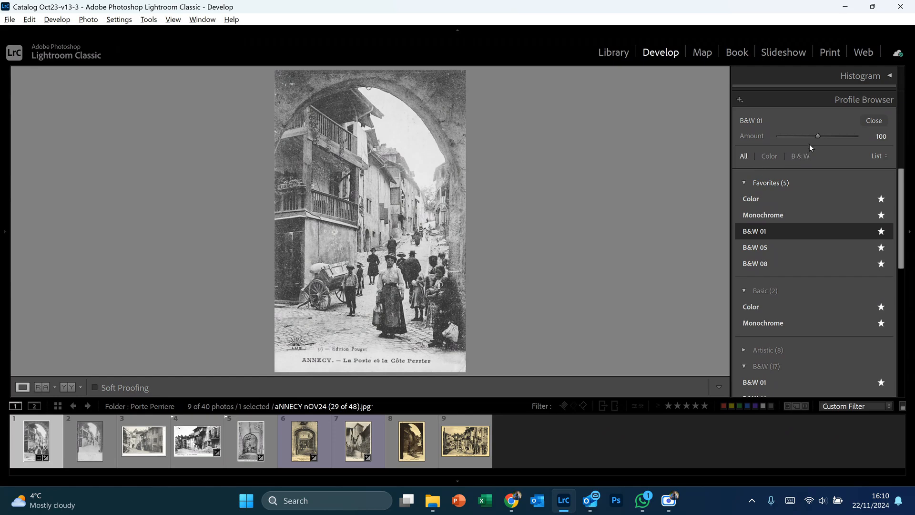
mouse_move(819, 136)
left_mouse_down()
mouse_move(811, 137)
mouse_move(830, 135)
mouse_move(822, 135)
left_mouse_up()
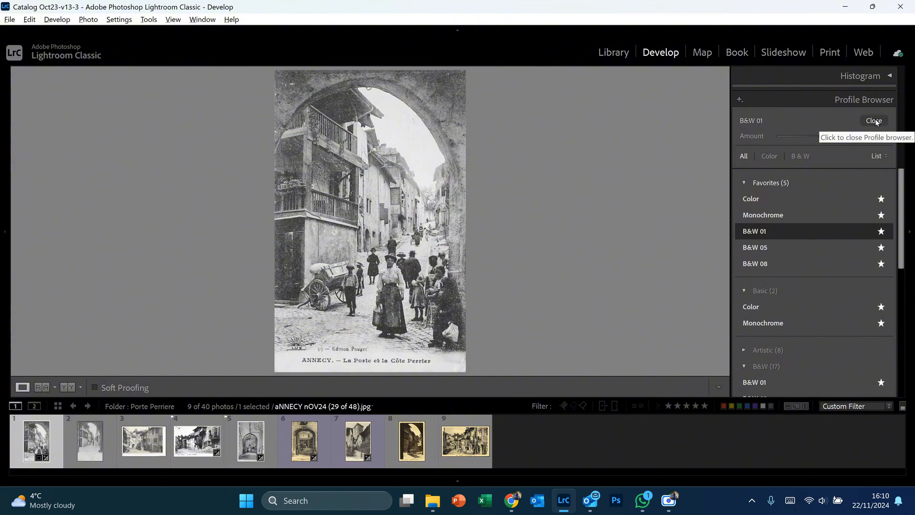
left_click(874, 121)
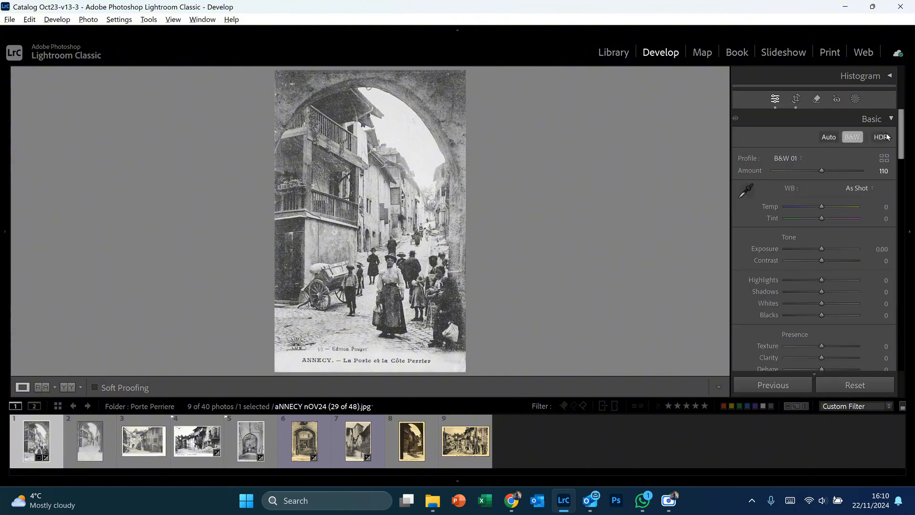
Step: Set the manual luminance noise reduction to 12 and lower its detail value
left_click_drag(905, 141, 904, 278)
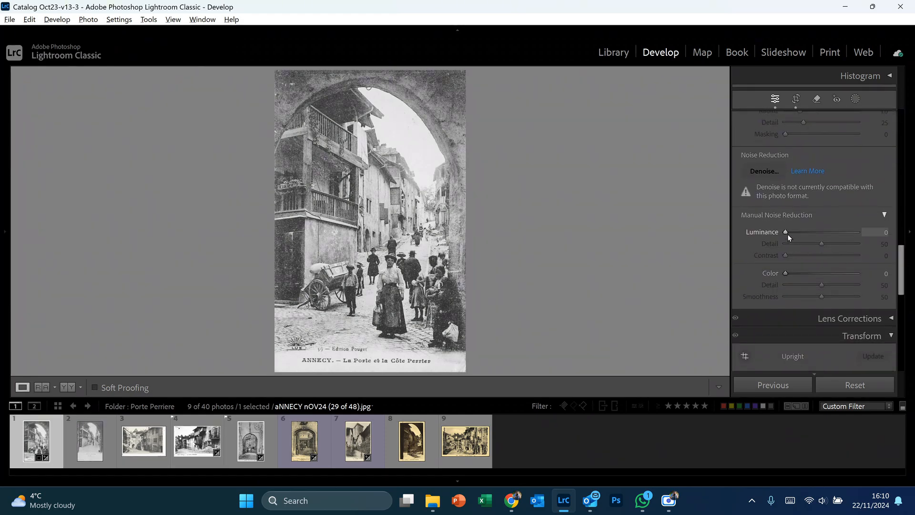
left_click_drag(786, 232, 794, 232)
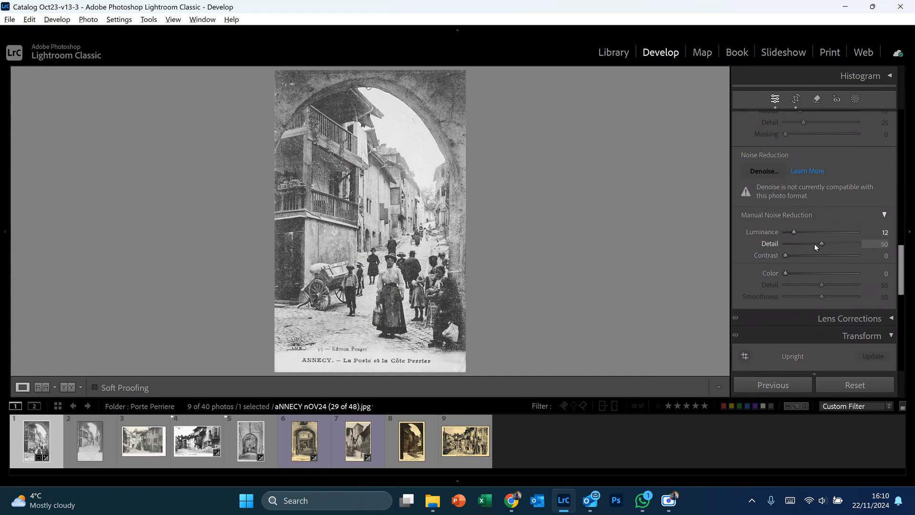
left_click_drag(822, 241, 790, 247)
Step: Apply the Auto Upright perspective correction to the postcard
scroll(902, 263, "down", 1)
left_click_drag(902, 263, 902, 288)
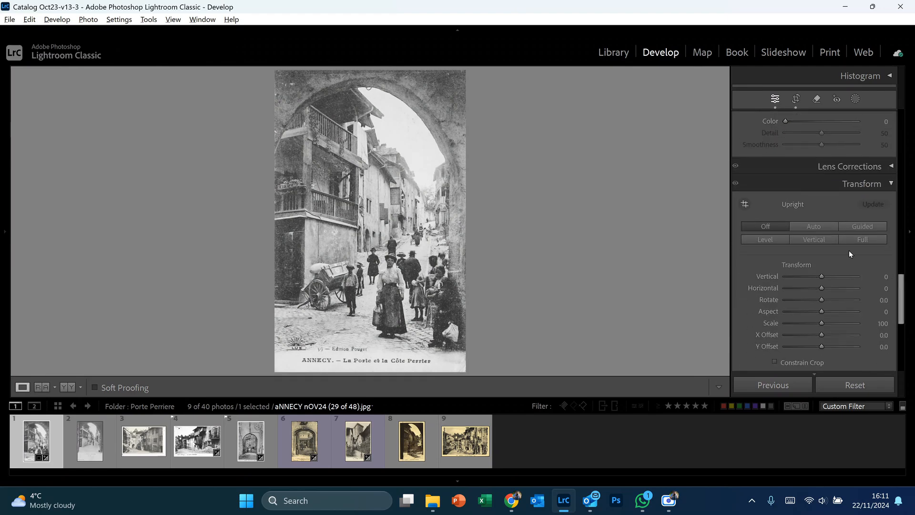
left_click(808, 224)
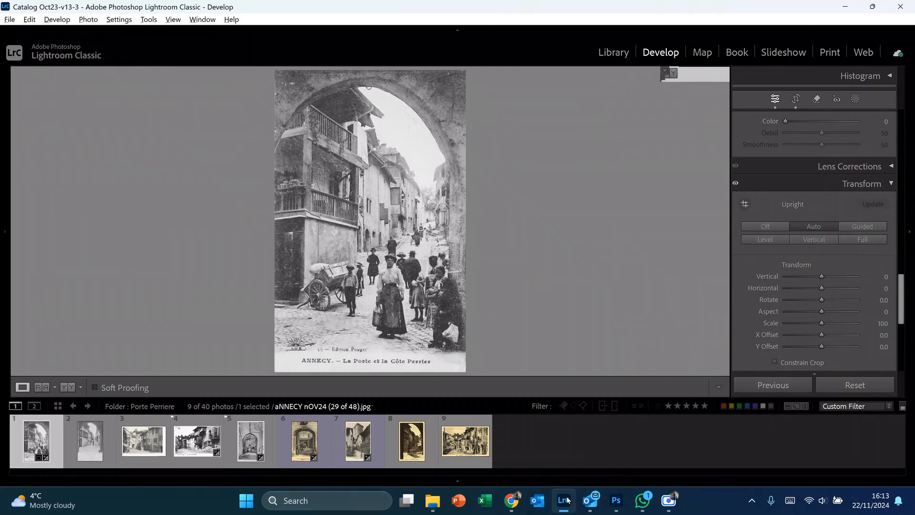
Step: Display the photo's info overlay and create an enhanced DNG of the postcard using Super Resolution
key("i")
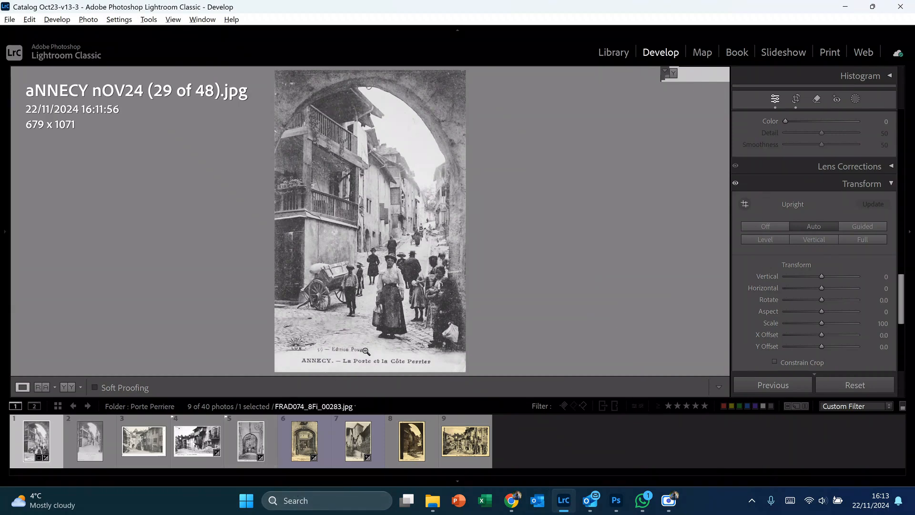
right_click(374, 220)
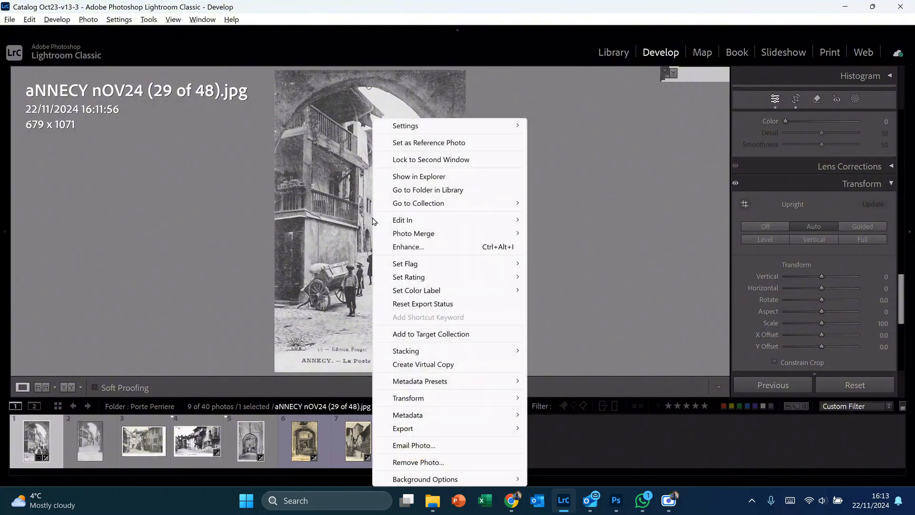
left_click(409, 246)
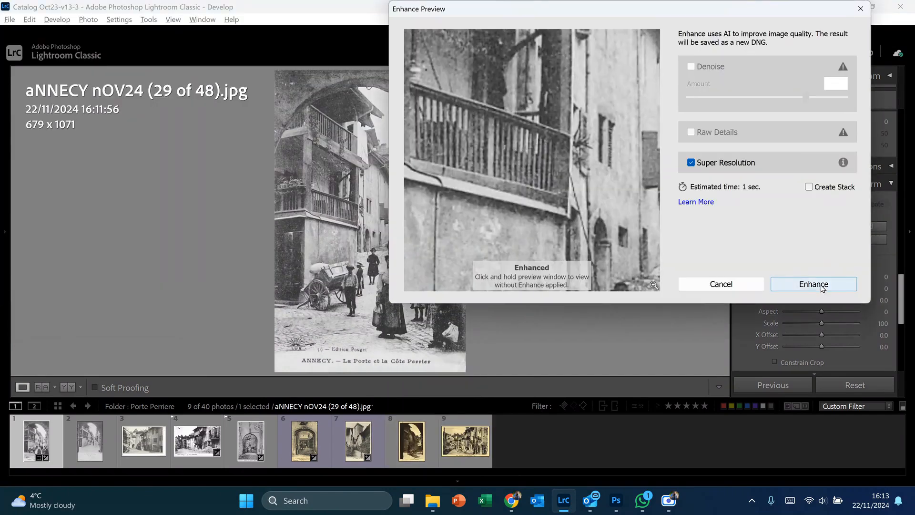
left_click(822, 288)
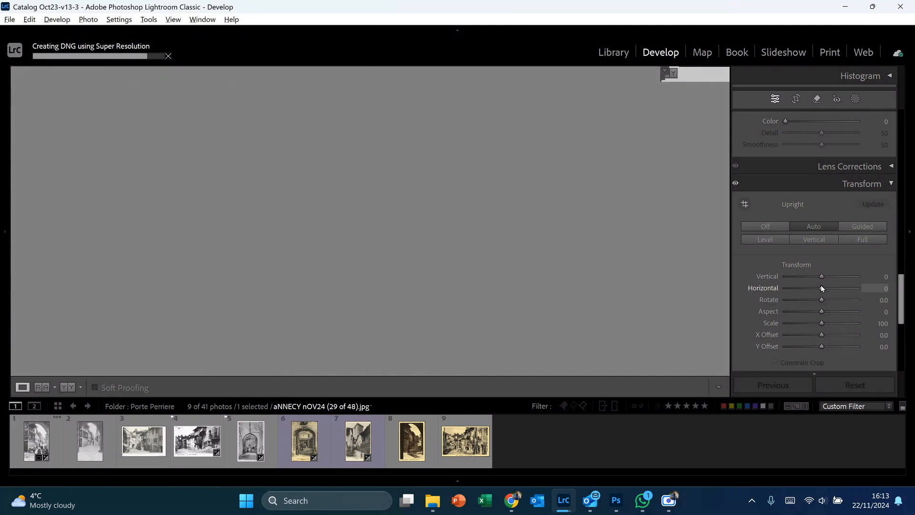
Step: Filter the Library to Digital Negative / Lossy Compressed files and open the Enhanced-SR-1 postcard DNG in Loupe view with its info overlay
left_click(613, 53)
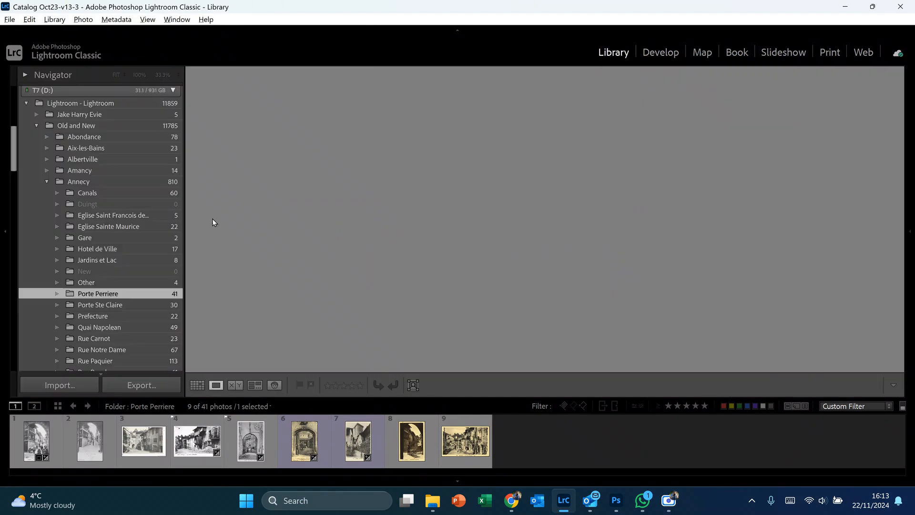
left_click(197, 385)
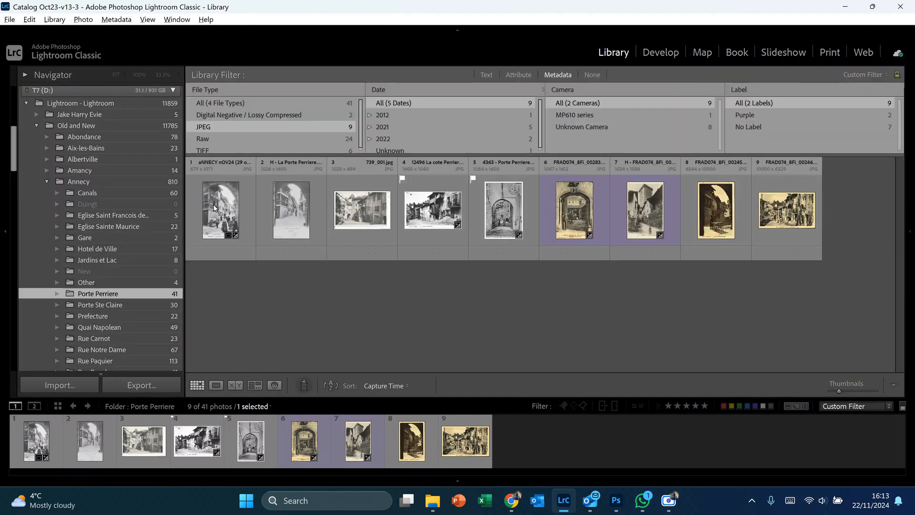
left_click(229, 116)
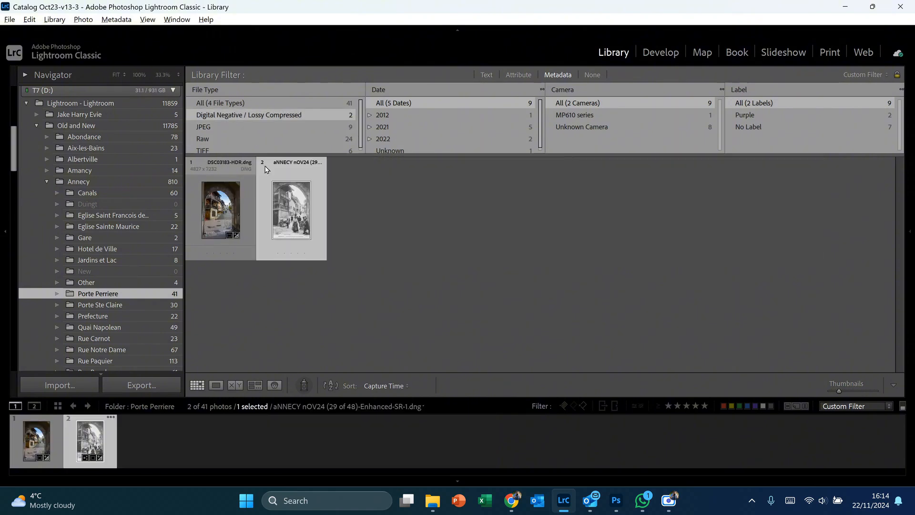
double_click(291, 205)
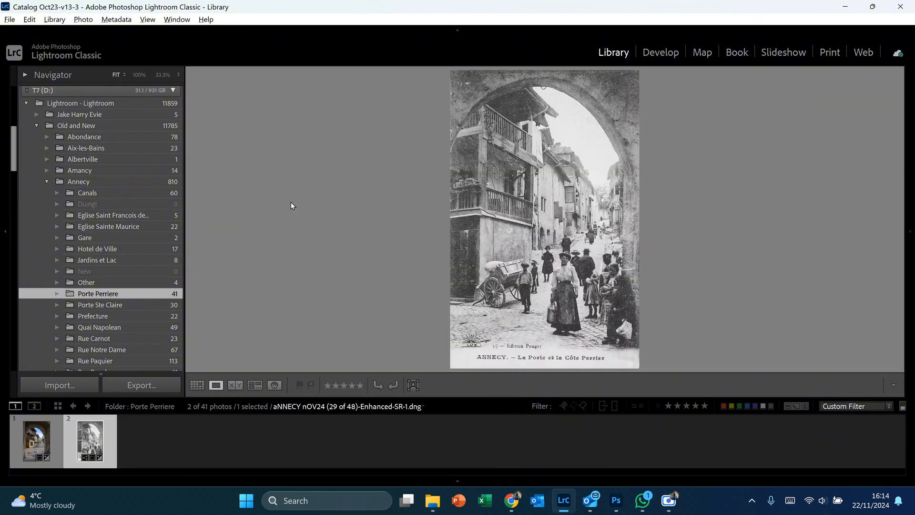
key("i")
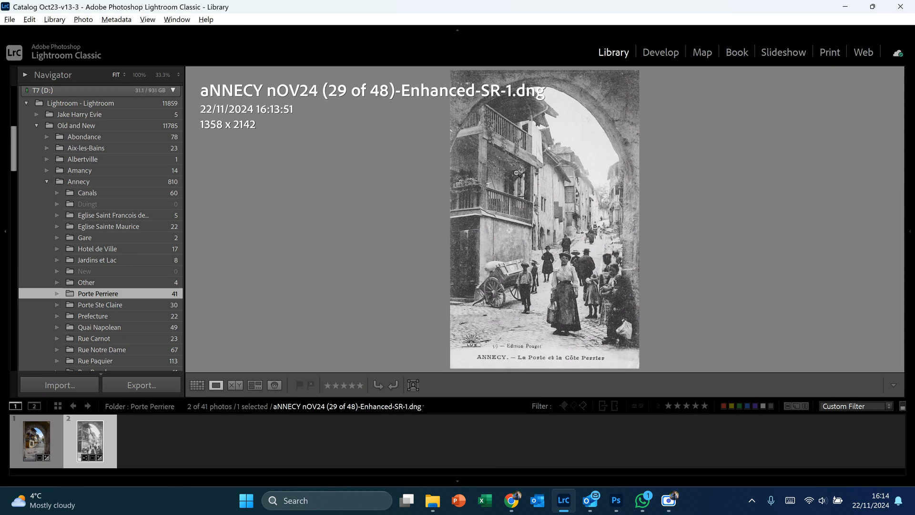
Step: Send the enhanced postcard to Upscayl as a copy with Lightroom adjustments, in JPEG, sRGB, 8 bits/component, resolution 300
right_click(538, 186)
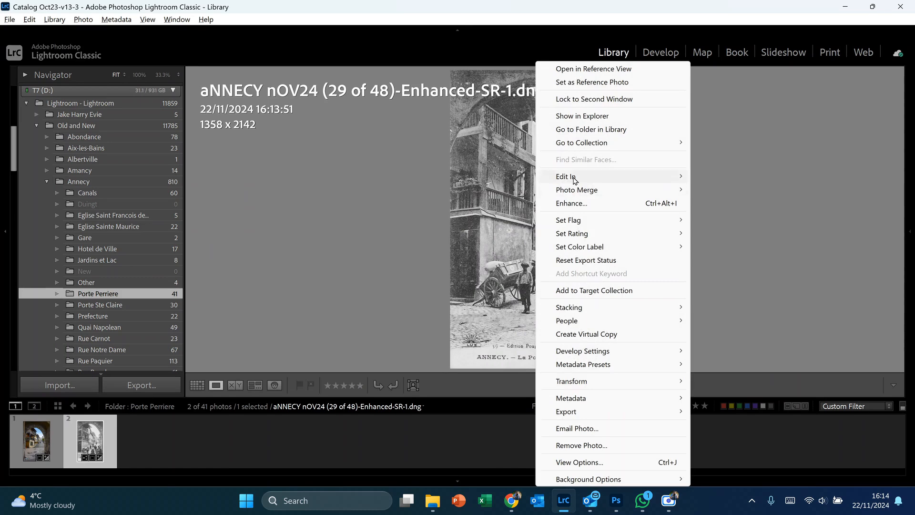
mouse_move(576, 179)
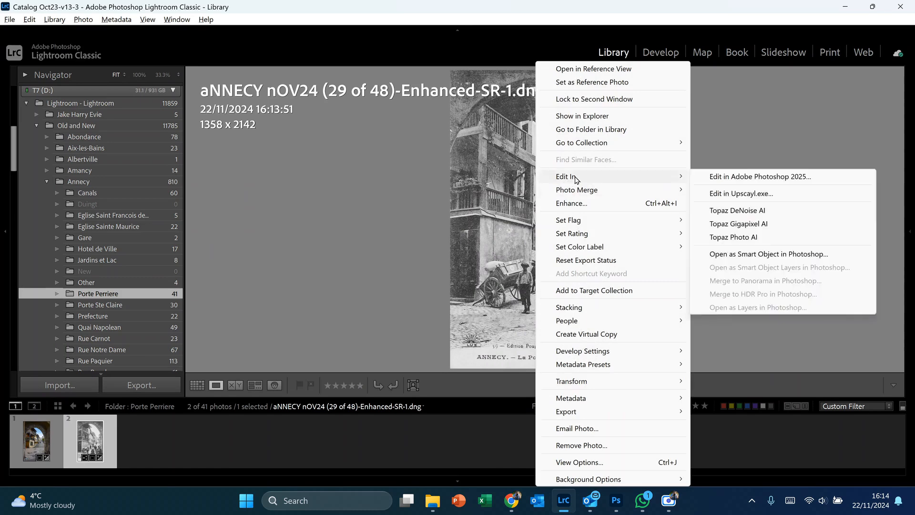
left_click(736, 194)
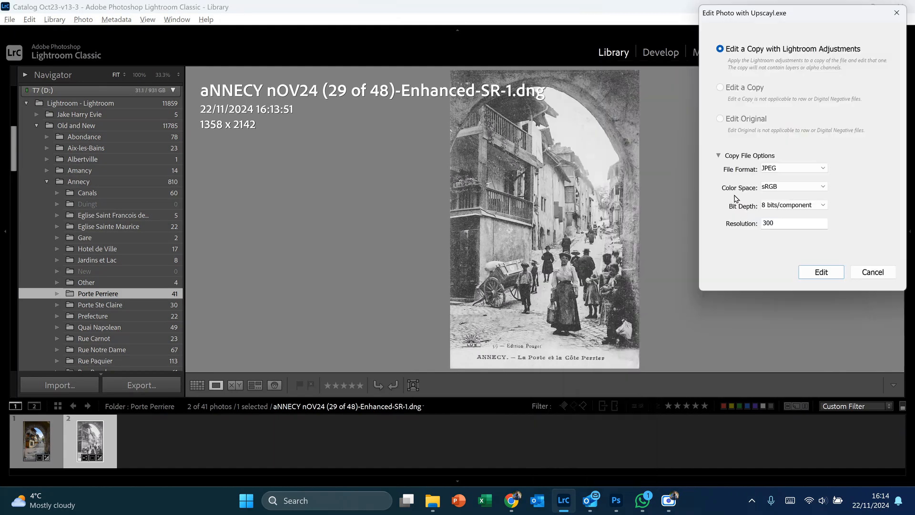
left_click(823, 277)
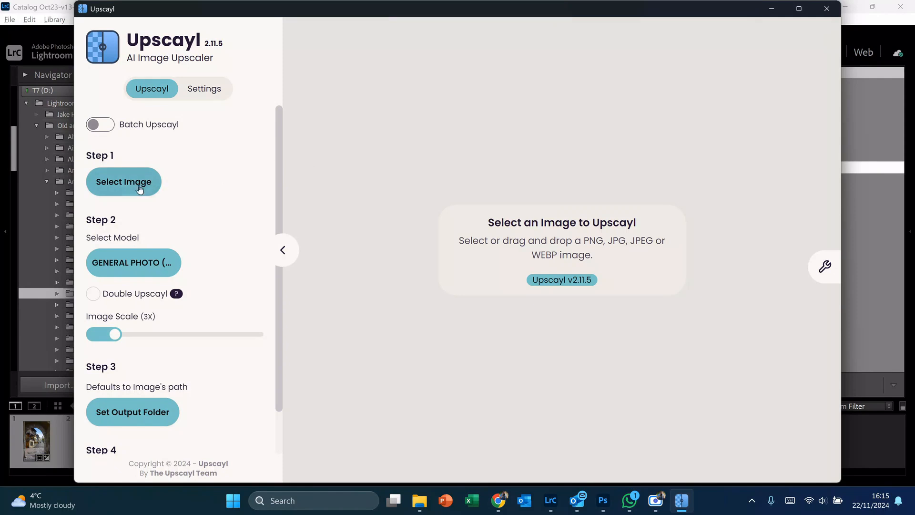
Step: Load "aNNECY nOV24 (29 of 48)-Enhanced-SR-1-Edit" and upscale it 3x with the General Photo (Remacri) model
left_click(112, 185)
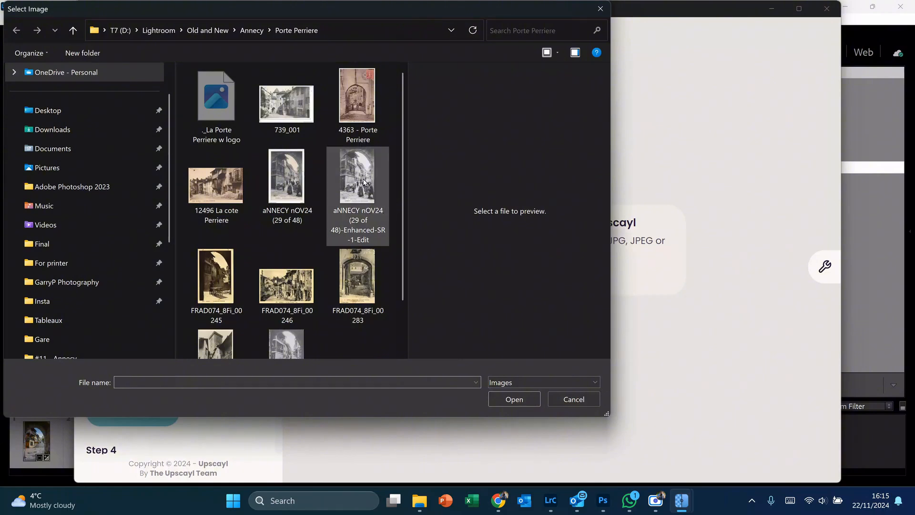
left_click(363, 182)
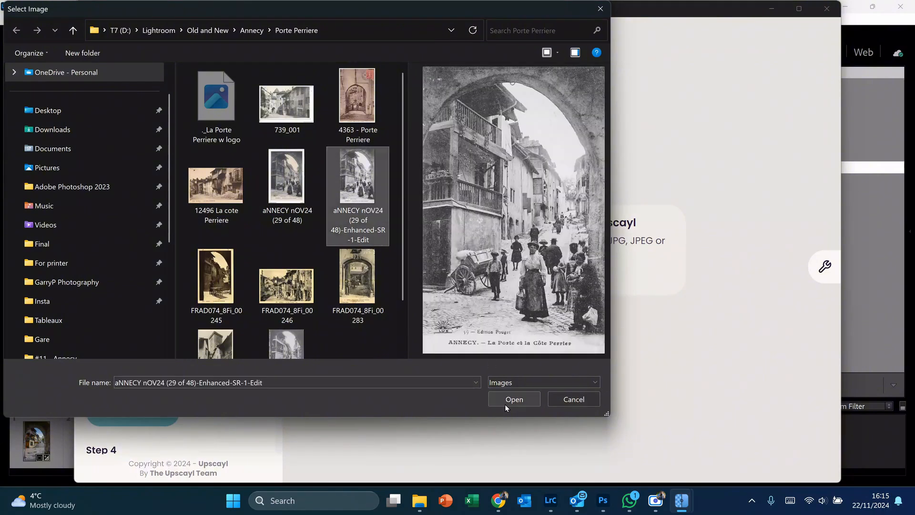
left_click(525, 398)
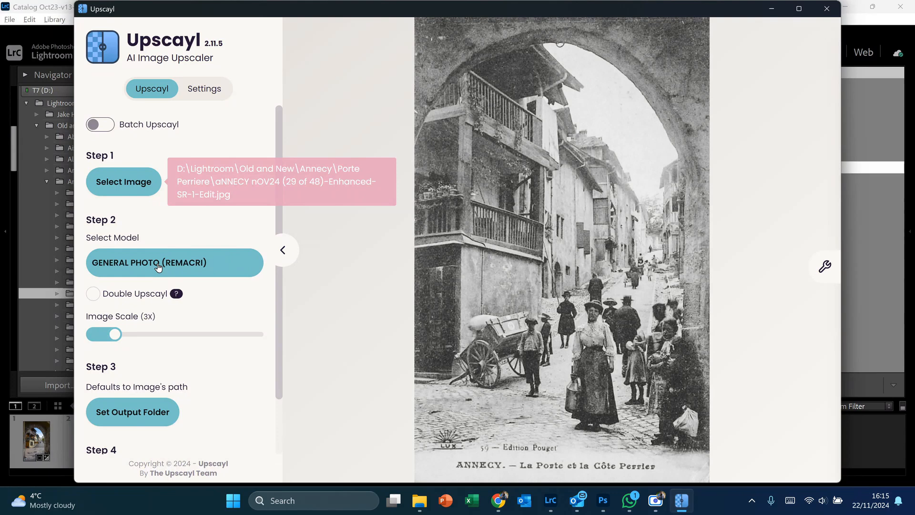
scroll(276, 308, "down", 1)
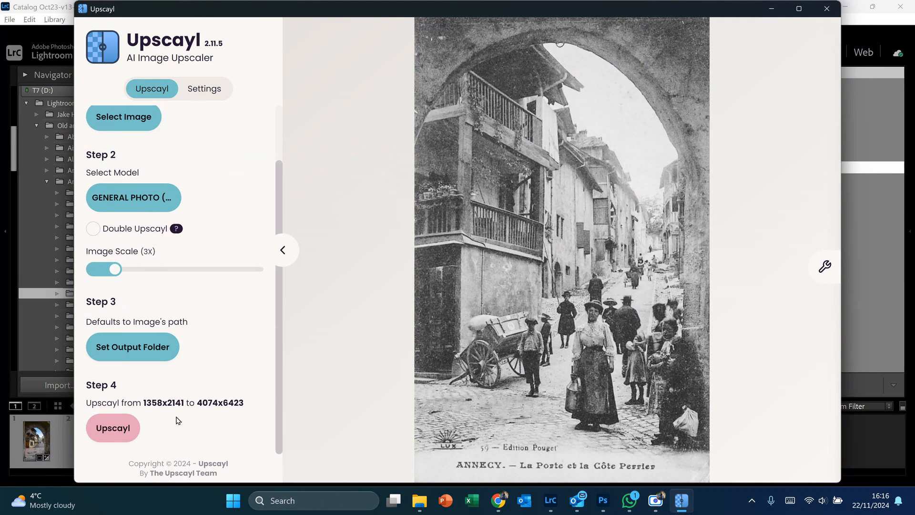
left_click(111, 432)
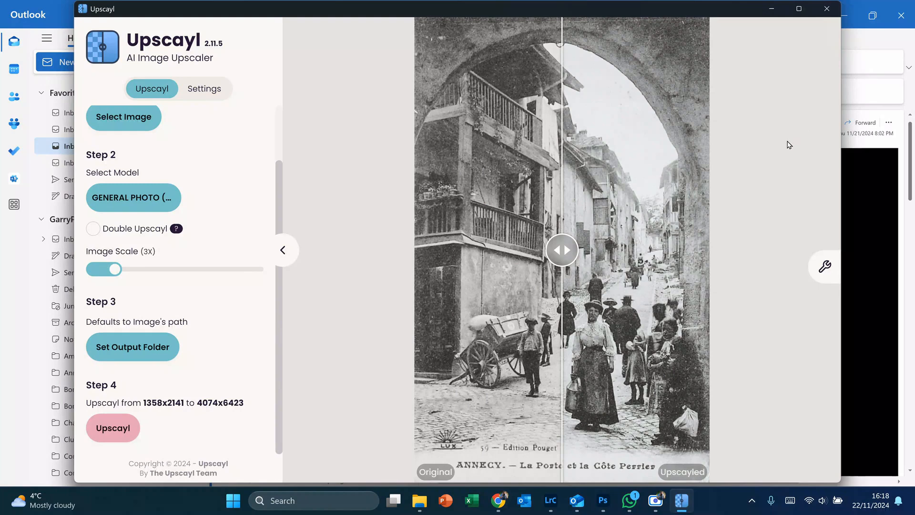
Step: Compare the upscaled postcard with the original, and close Upscayl
left_click_drag(563, 249, 458, 239)
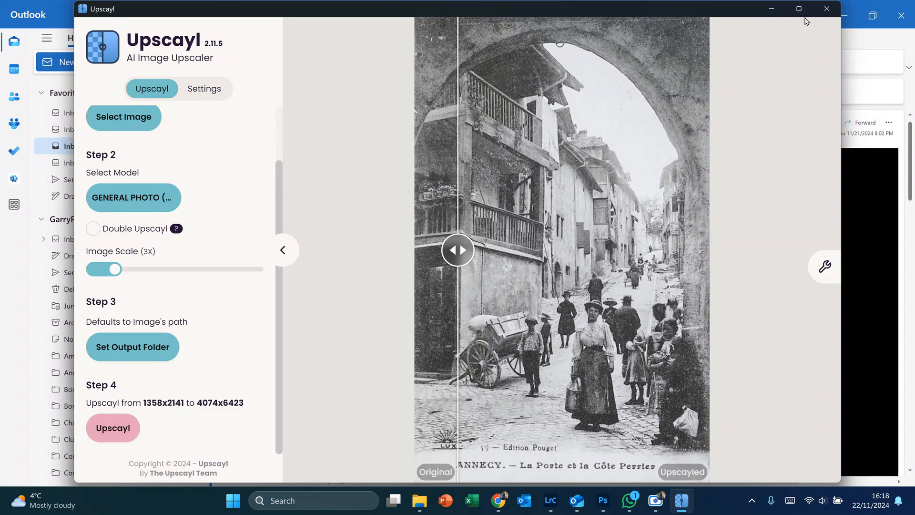
left_click(826, 12)
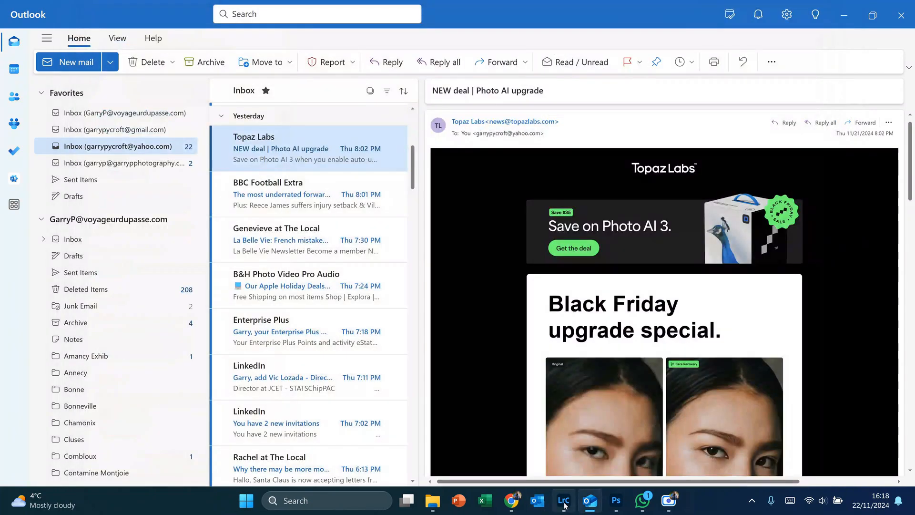
Step: Switch to Lightroom Classic and synchronize the Porte Perriere folder, importing the new photo and scanning for metadata updates
left_click(564, 502)
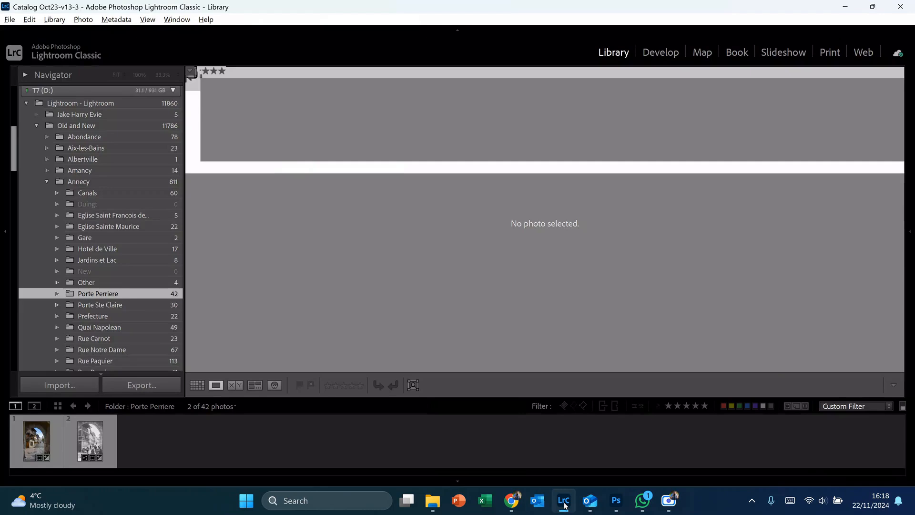
right_click(109, 294)
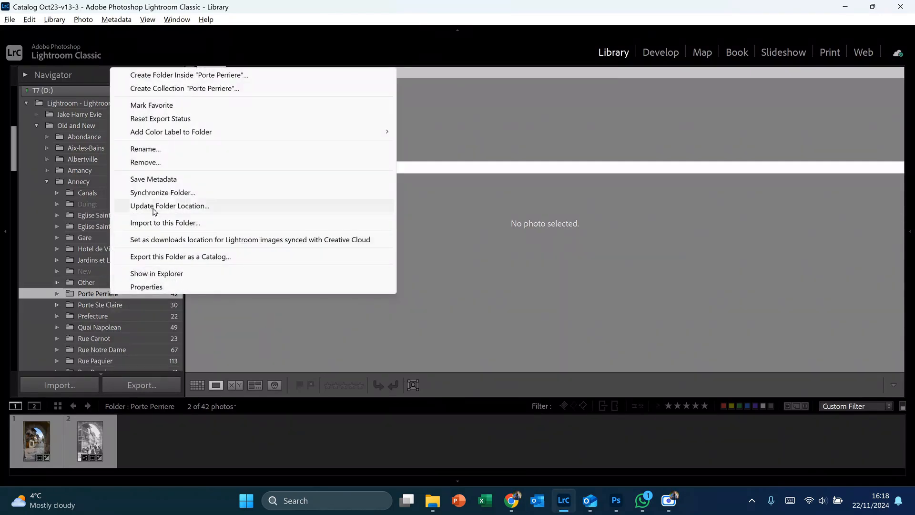
left_click(156, 191)
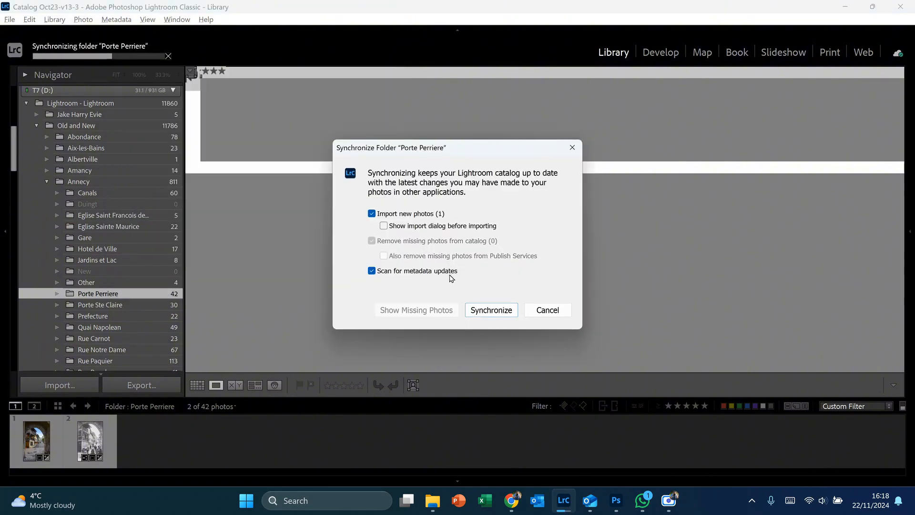
left_click(503, 311)
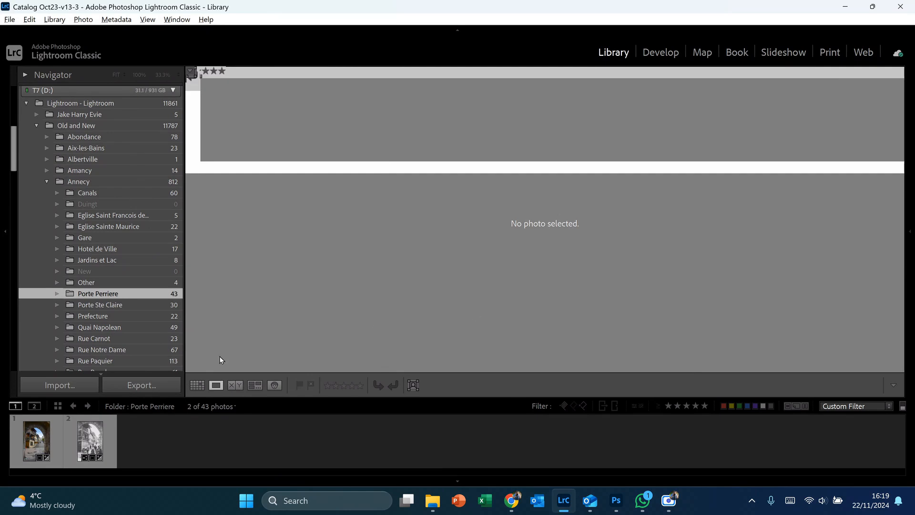
Step: Filter the folder to JPEG, open the upscayl_3x_remacri postcard and send it to Photoshop as a copy with Lightroom adjustments
left_click(198, 385)
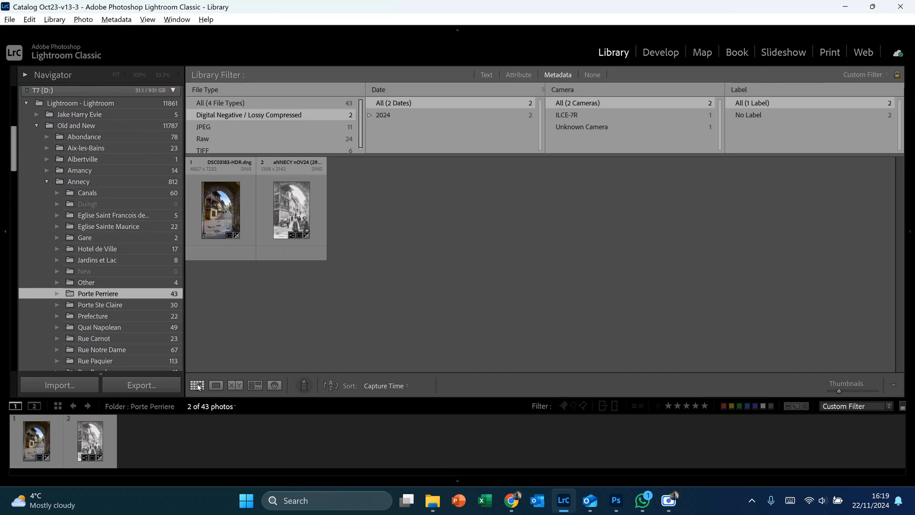
left_click(284, 127)
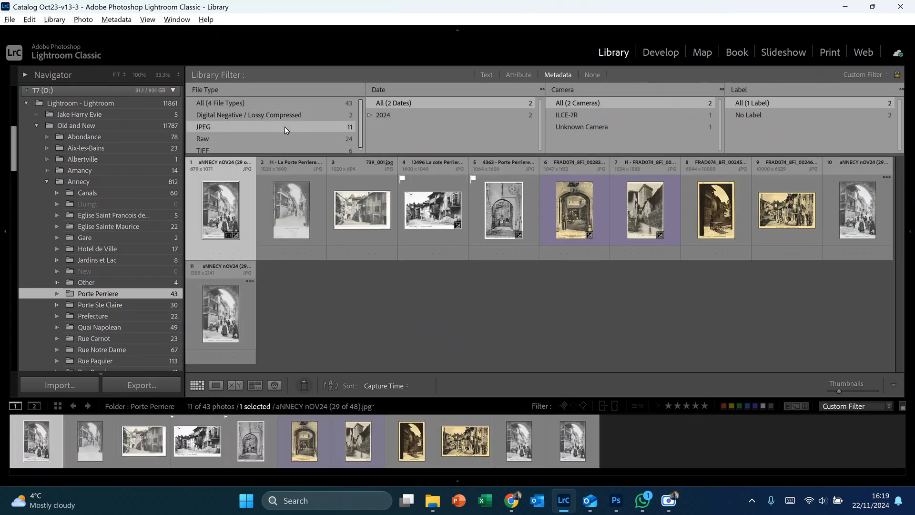
double_click(857, 206)
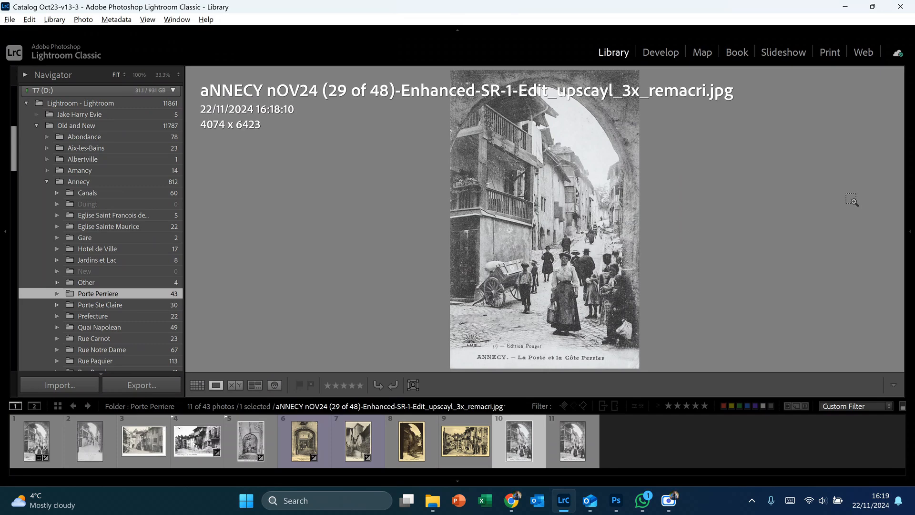
key("ctrl+e")
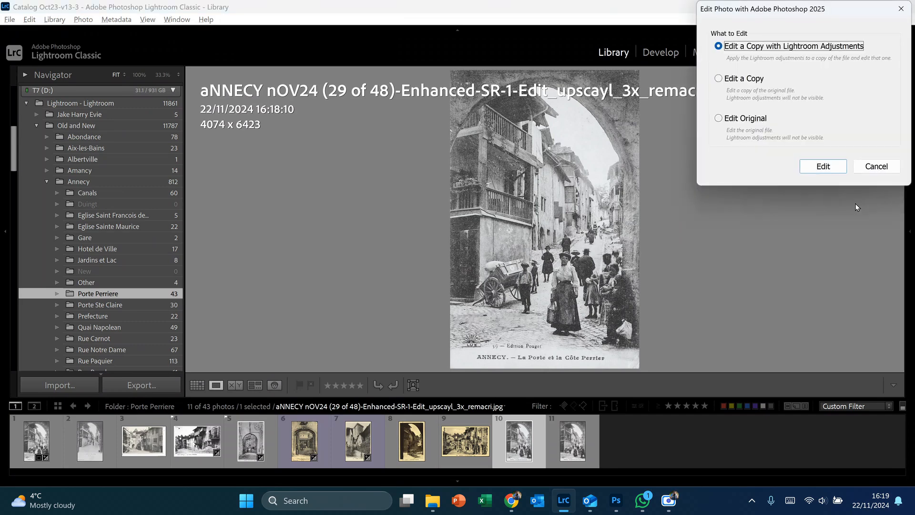
left_click(824, 167)
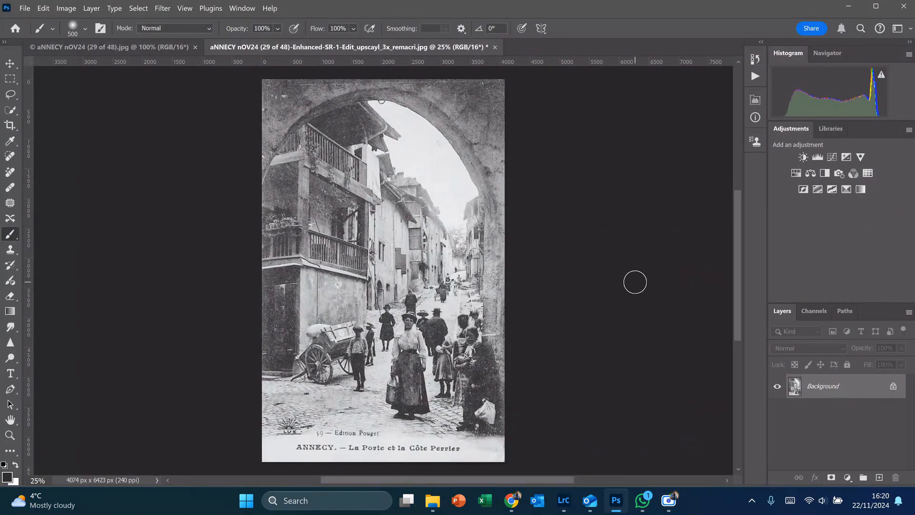
Step: Return to Lightroom Classic, show the upscaled postcard in a locked Loupe secondary window, and switch the main window to the grid
left_click(564, 502)
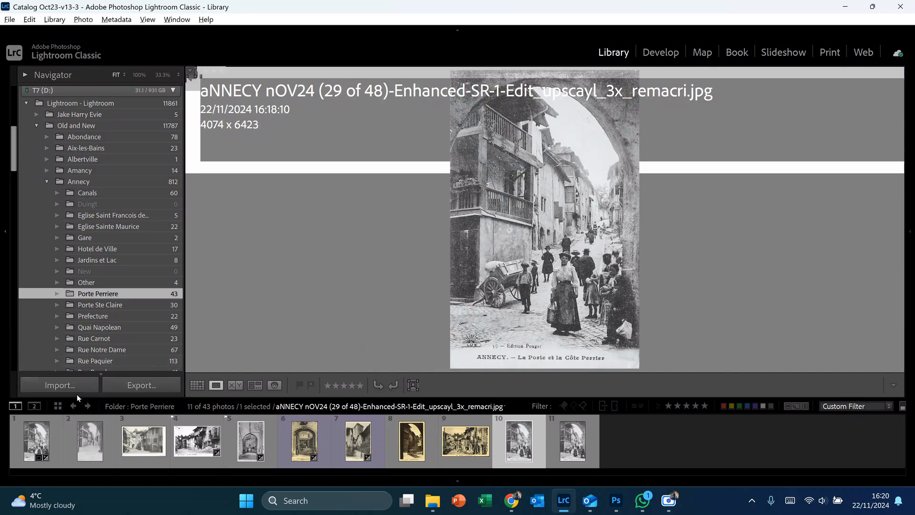
left_click(37, 406)
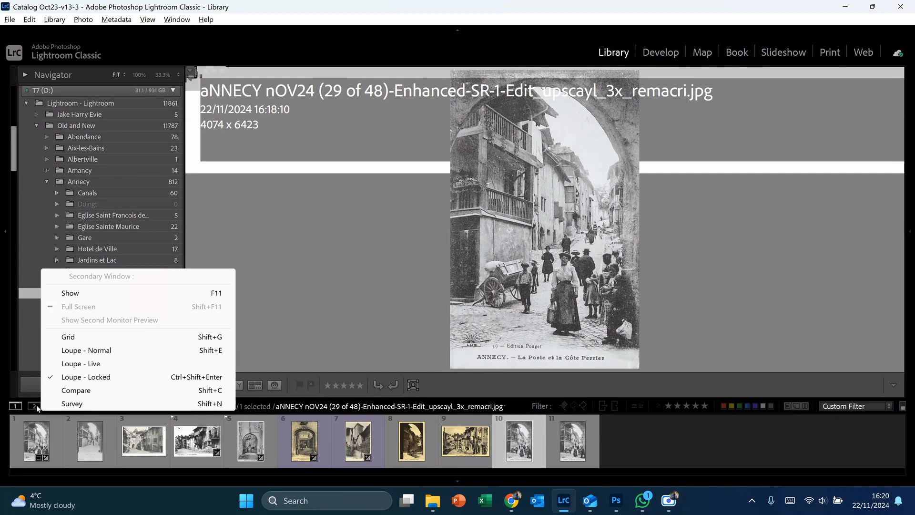
left_click(101, 352)
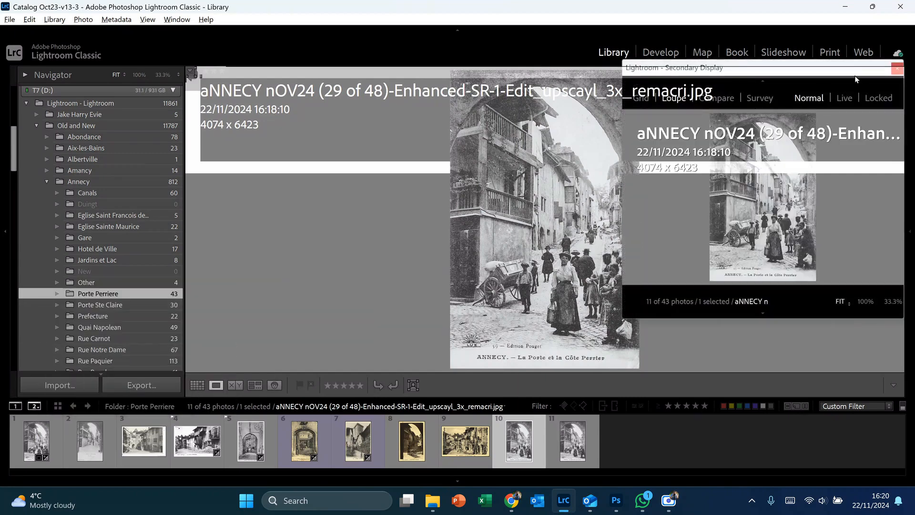
left_click(880, 98)
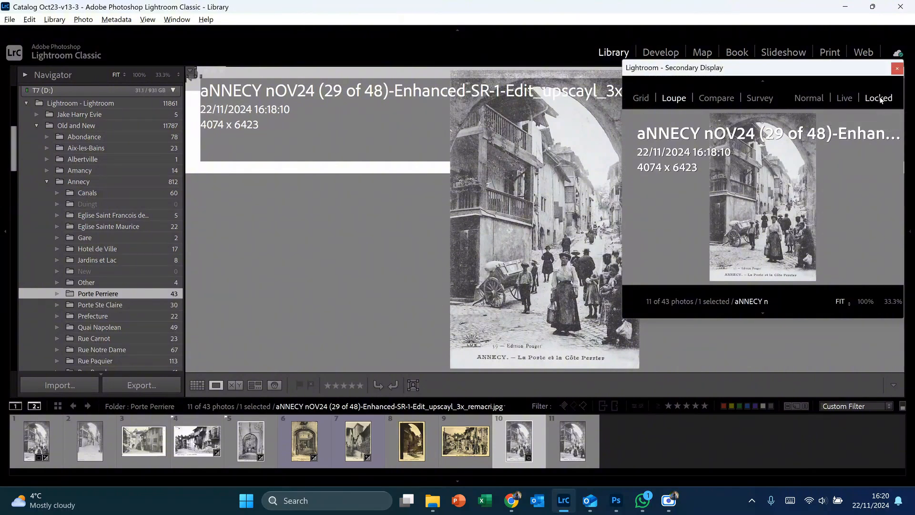
left_click(197, 386)
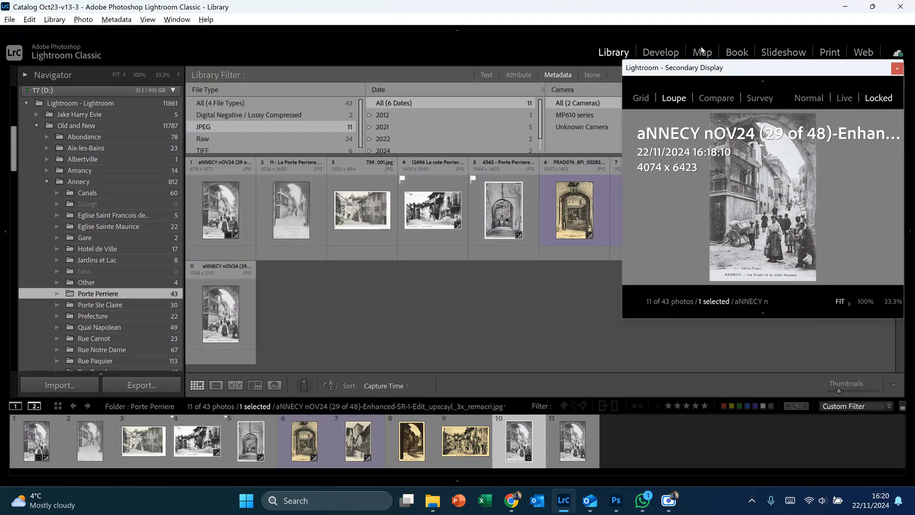
left_click_drag(806, 70, 814, 133)
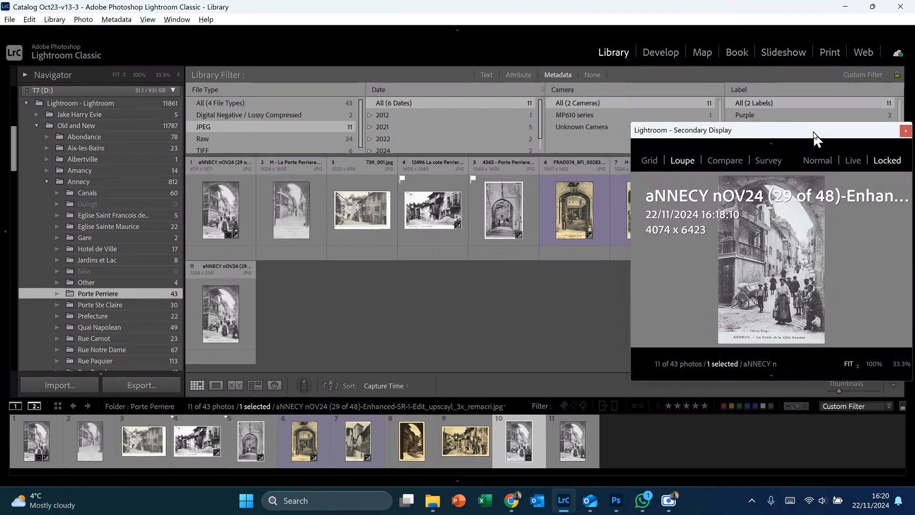
Step: Filter the folder to Raw files from 2024 and open DSC03180.ARW in Loupe view beside the locked postcard window
left_click(201, 140)
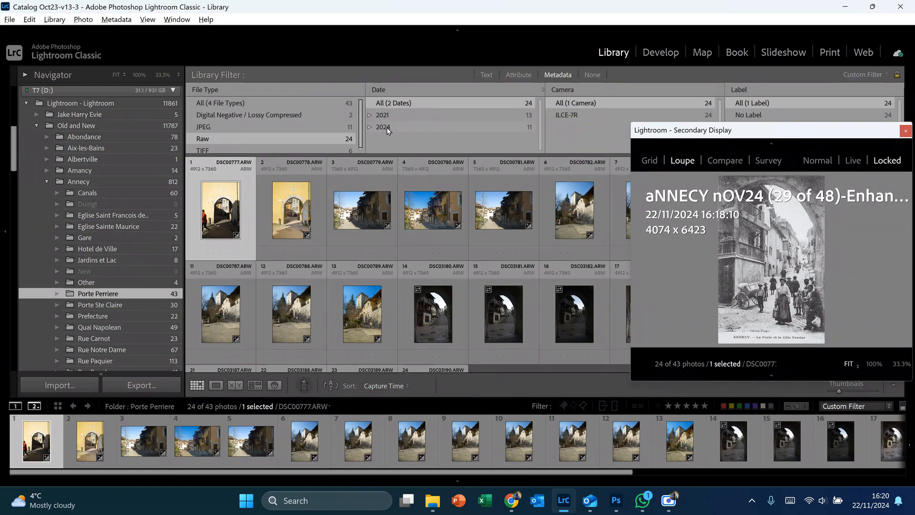
left_click(387, 127)
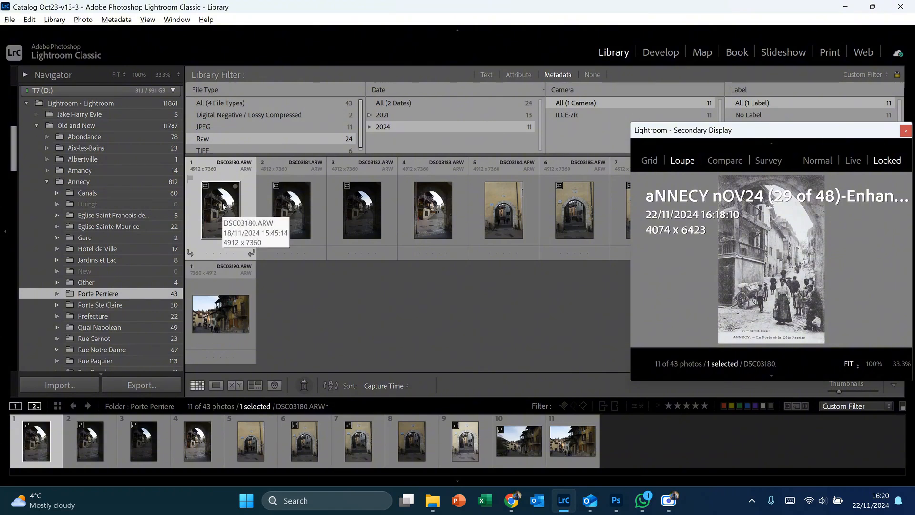
double_click(223, 206)
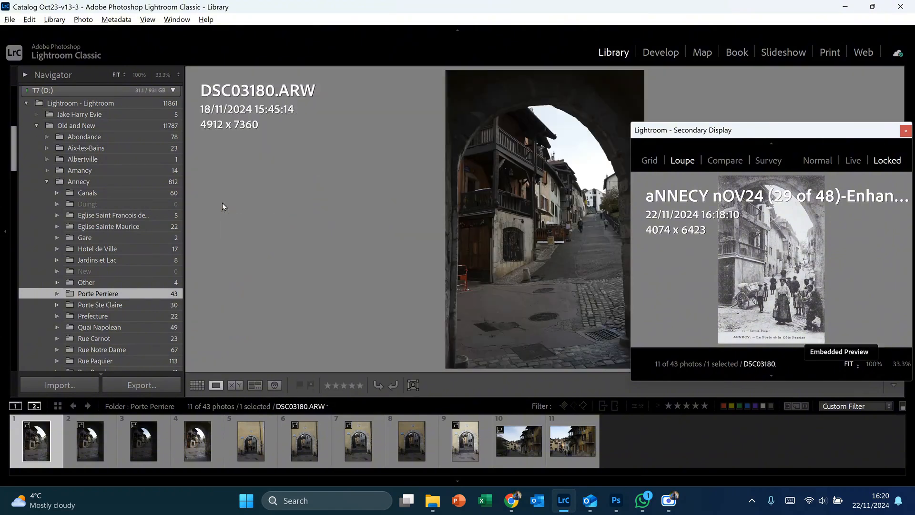
left_click_drag(769, 137, 269, 104)
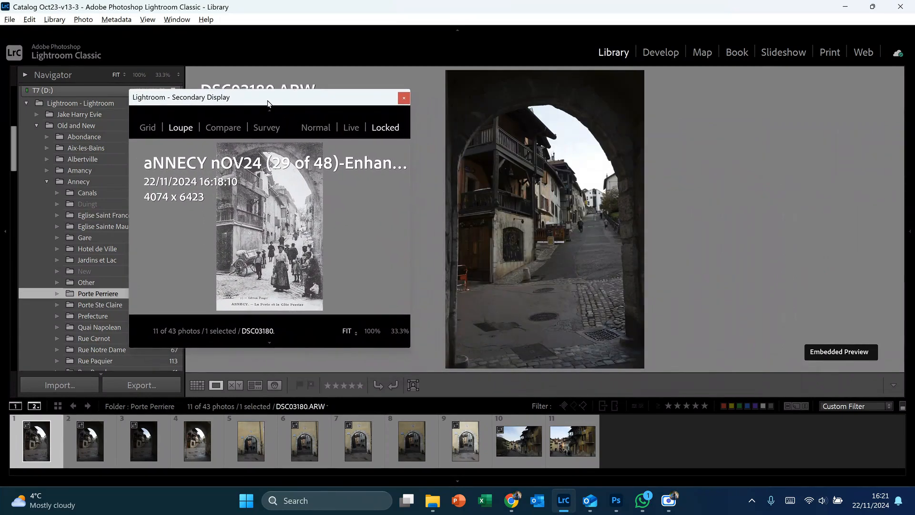
Step: Compare the following raw shots with the postcard, stopping at DSC03183.ARW, and close the secondary display
key("Right")
key("Right")
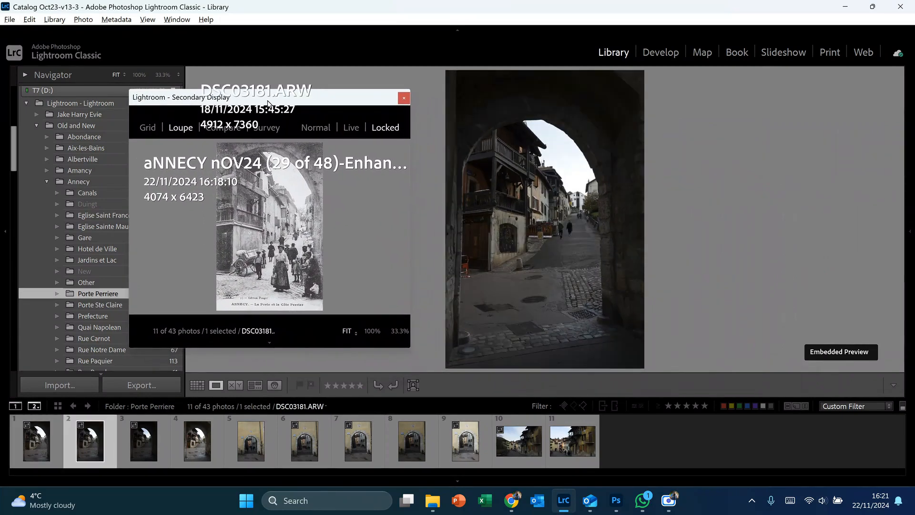
key("Right")
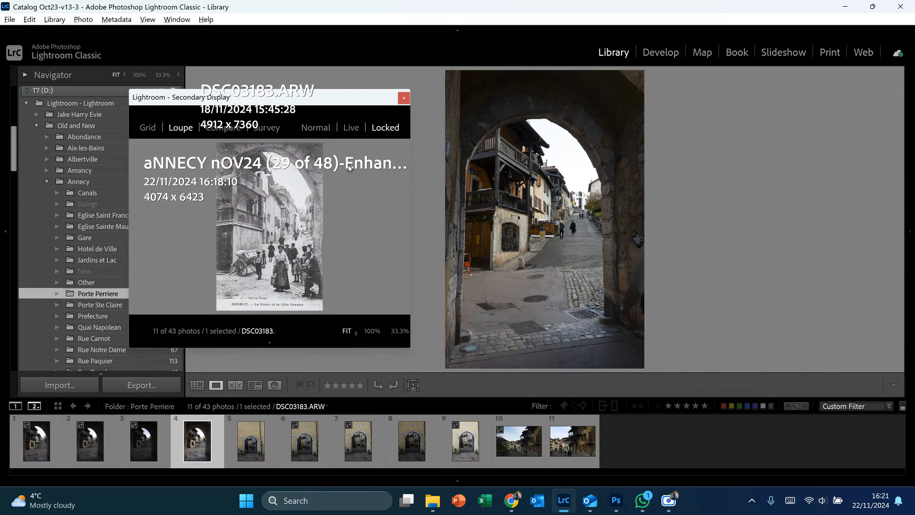
left_click(405, 100)
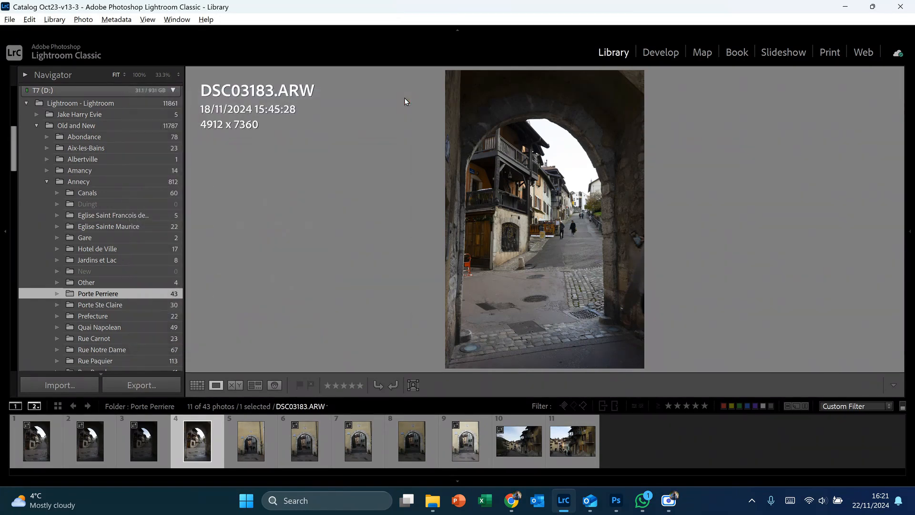
Step: Open DSC03183.ARW in Develop, apply Auto tone and set the profile to Adobe Landscape
left_click(665, 52)
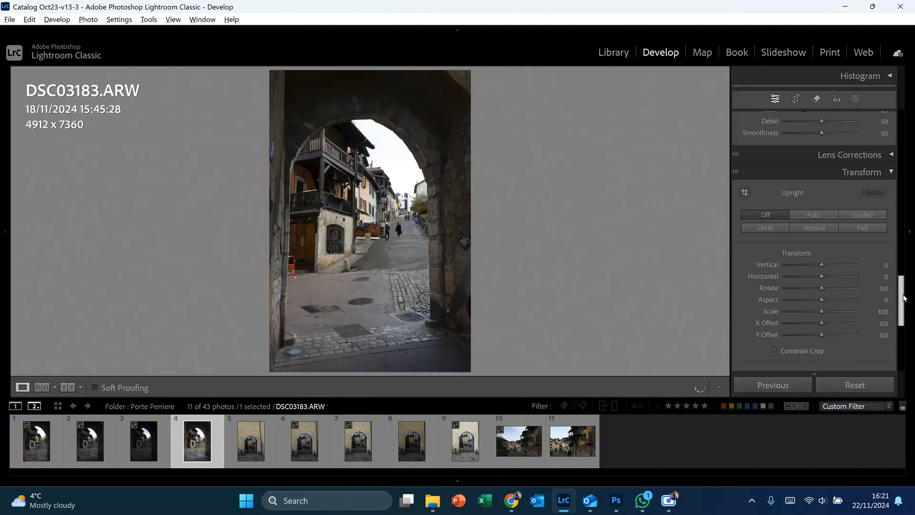
left_click_drag(902, 299, 903, 101)
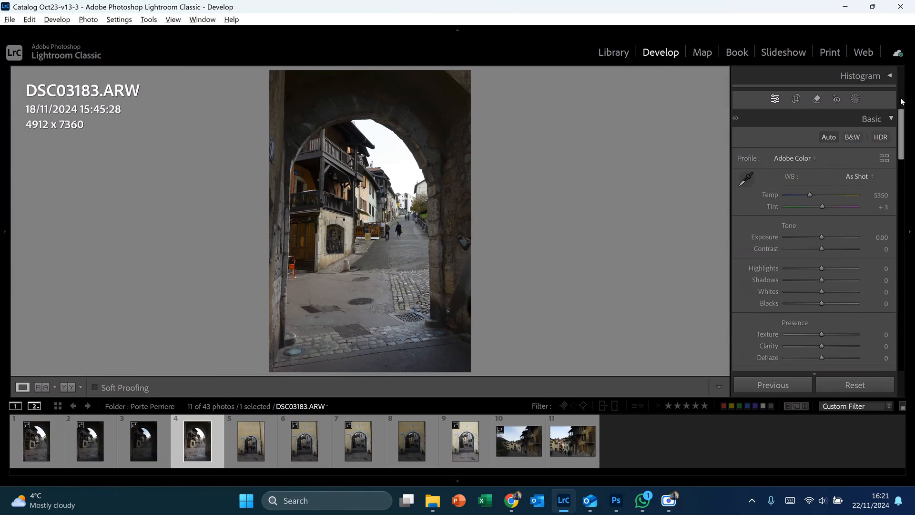
left_click(828, 138)
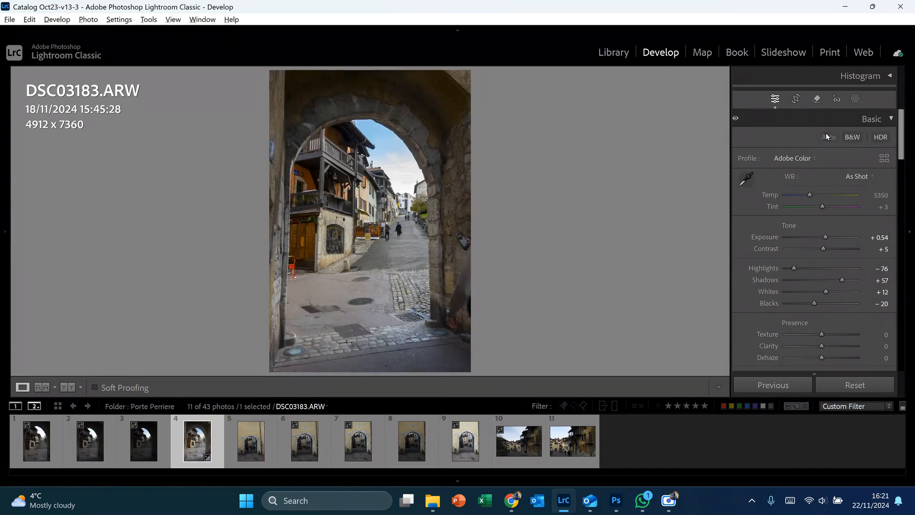
left_click(808, 161)
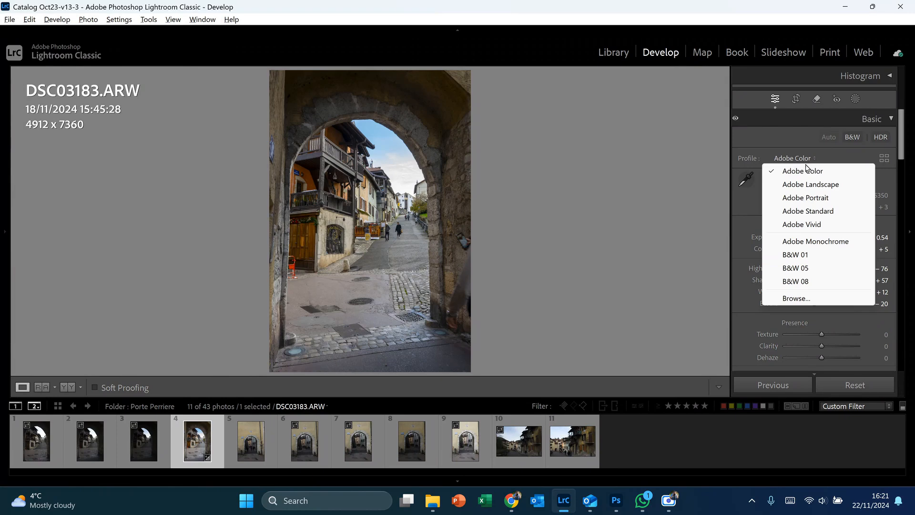
left_click(806, 184)
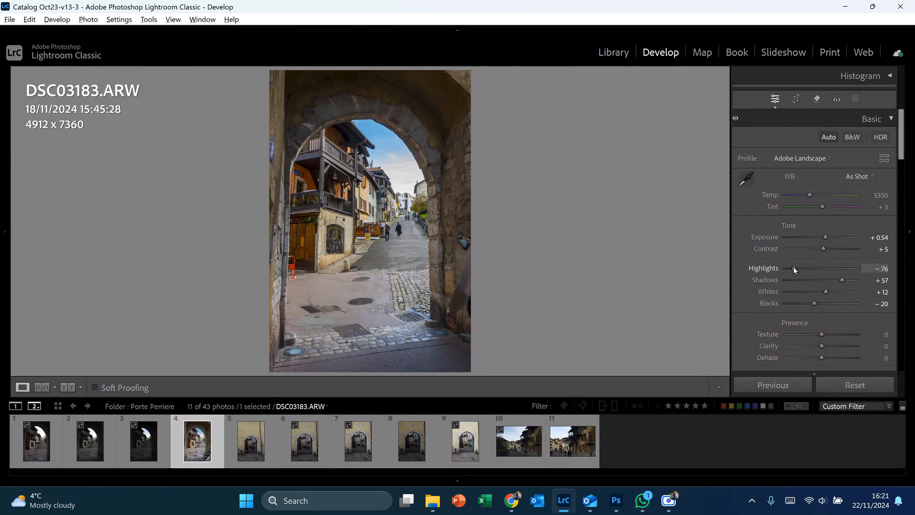
Step: Set the photo's Highlights to -54, Exposure to +0.41 and Shadows to +75
left_click_drag(794, 268, 802, 268)
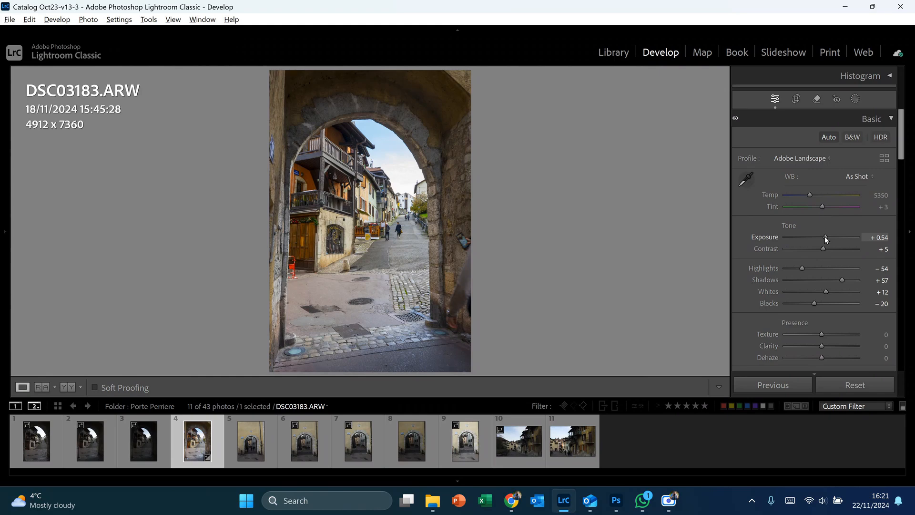
left_click_drag(825, 237, 824, 237)
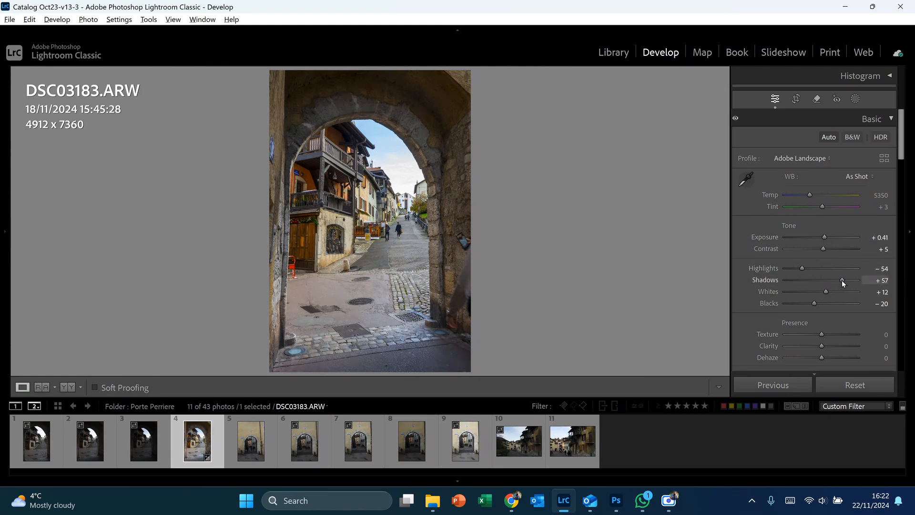
left_click_drag(843, 281, 848, 281)
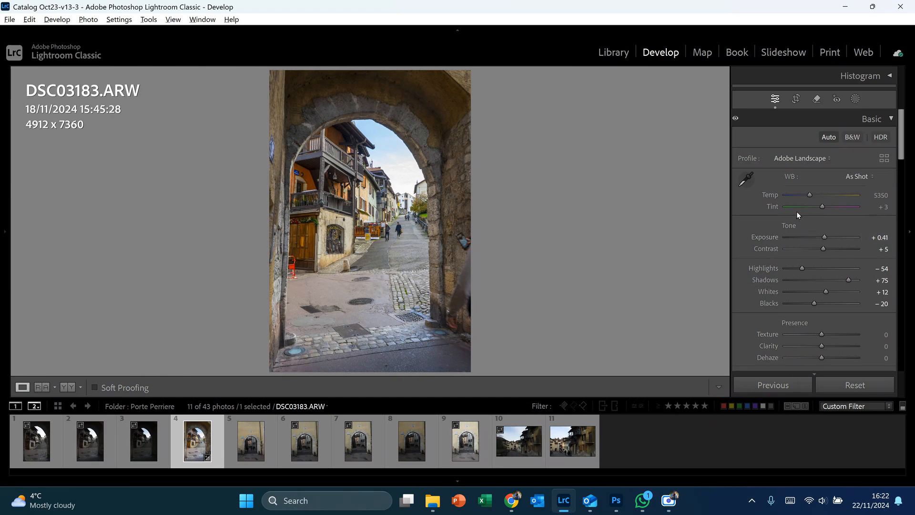
Step: Set the white balance from a neutral patch of the pavement beyond the arch, and raise Texture to +8
left_click(747, 179)
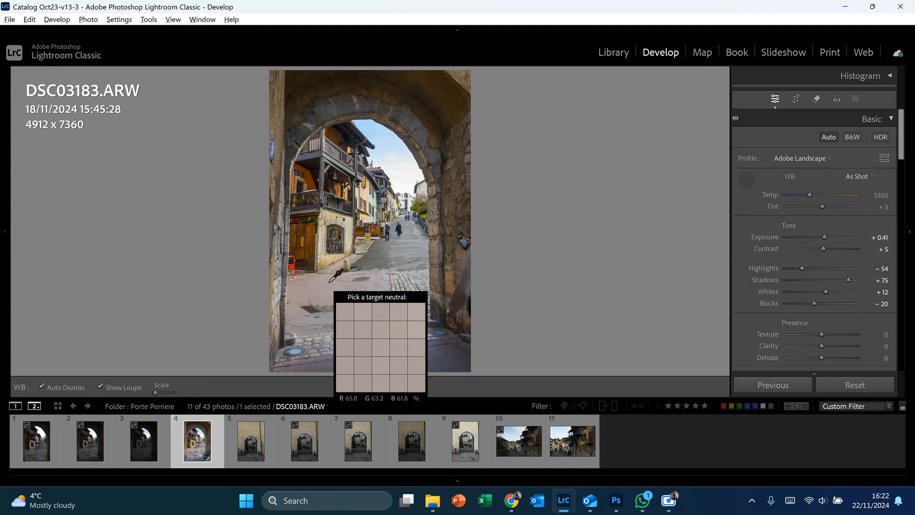
left_click(329, 283)
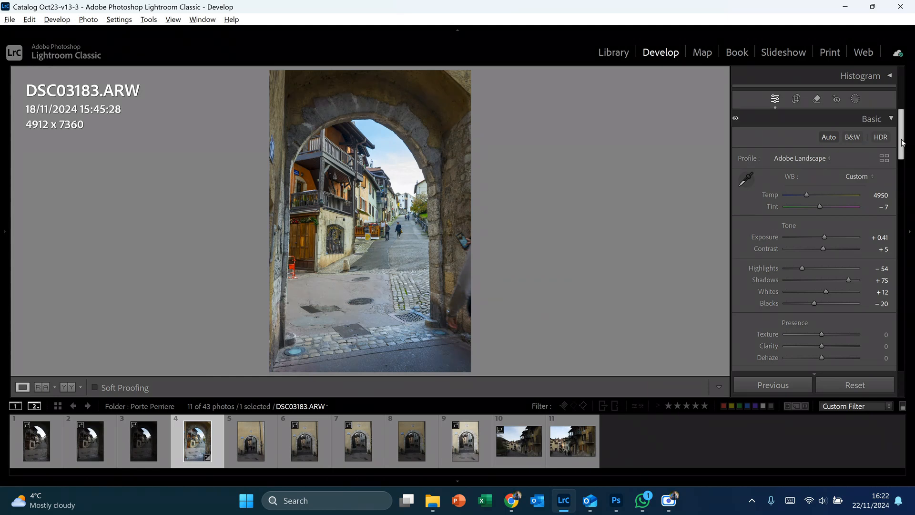
left_click_drag(901, 142, 907, 167)
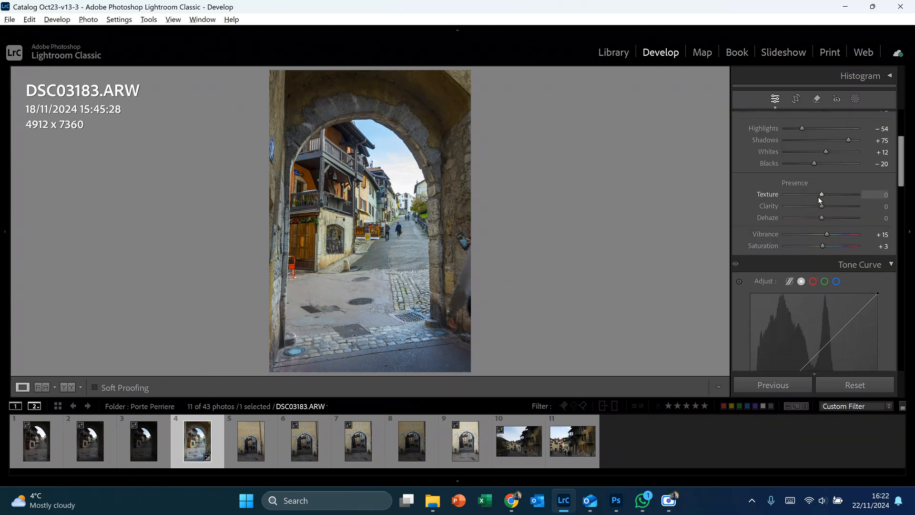
left_click_drag(822, 194, 825, 196)
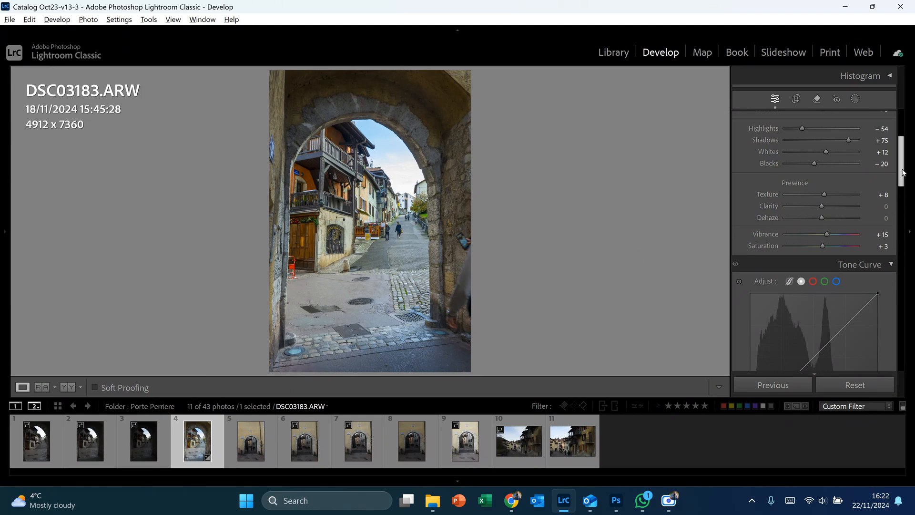
scroll(903, 172, "down", 10)
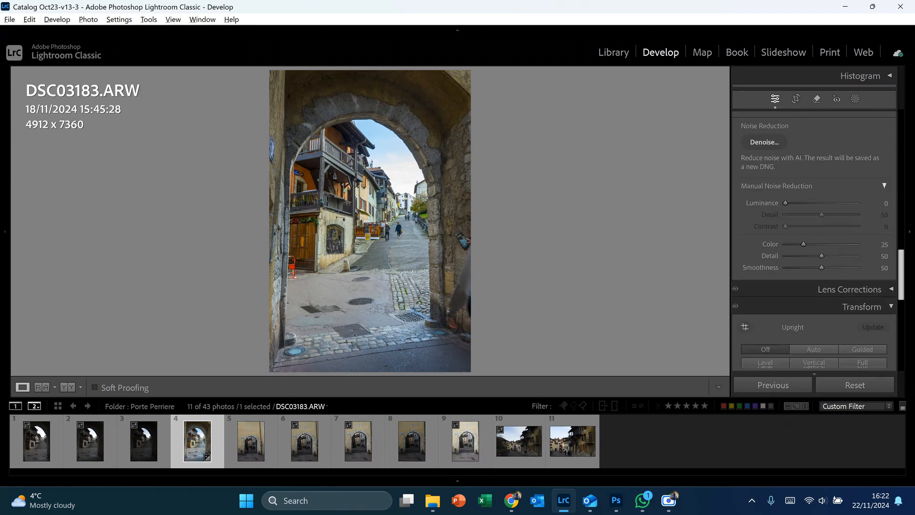
Step: Apply the Auto Upright transform correction to DSC03183.ARW
scroll(902, 286, "down", 3)
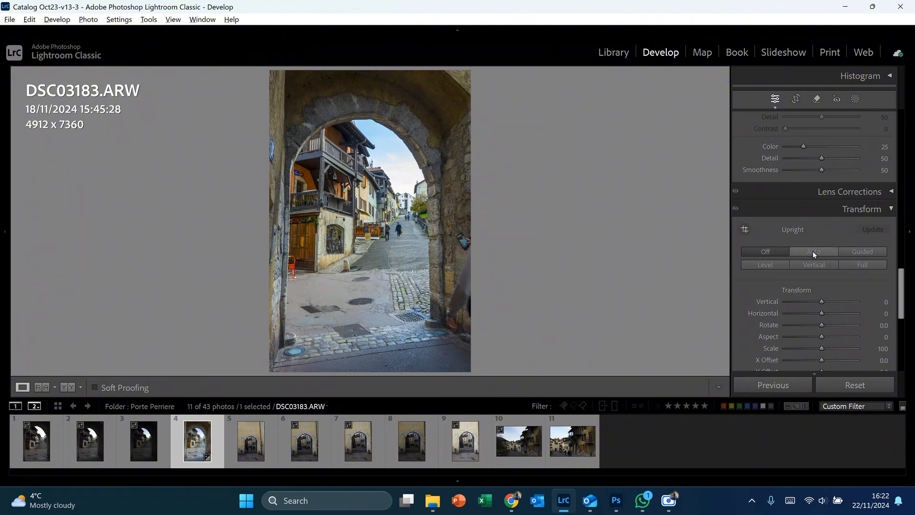
left_click(813, 252)
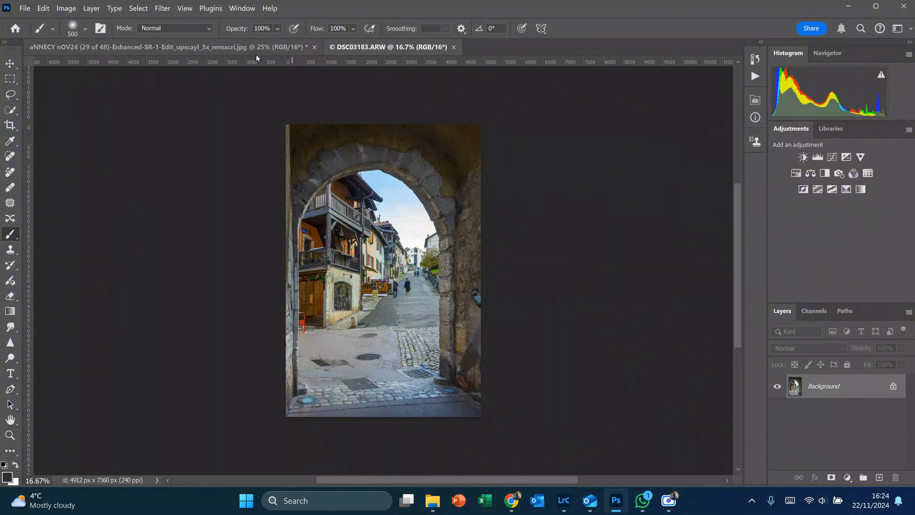
Step: In Photoshop, copy the entire restored postcard image and paste it as a new layer into the DSC03183.ARW document
left_click(244, 48)
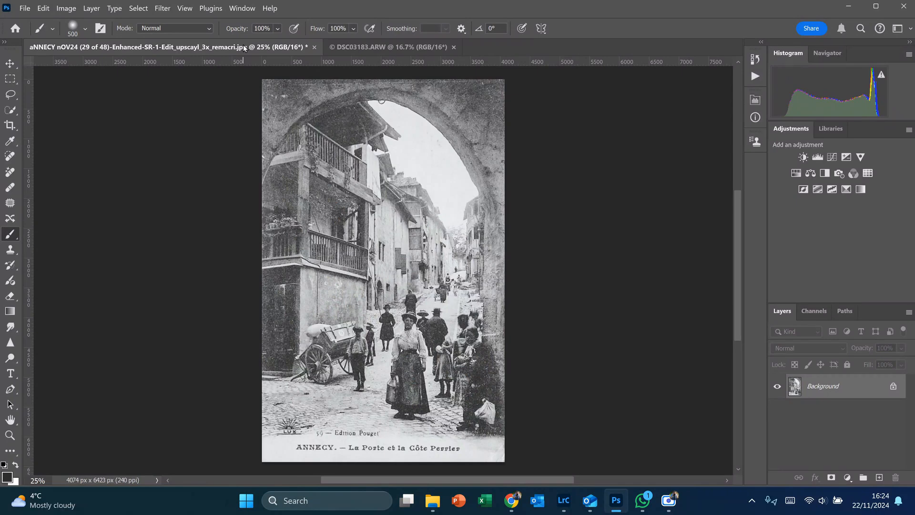
key("ctrl+a")
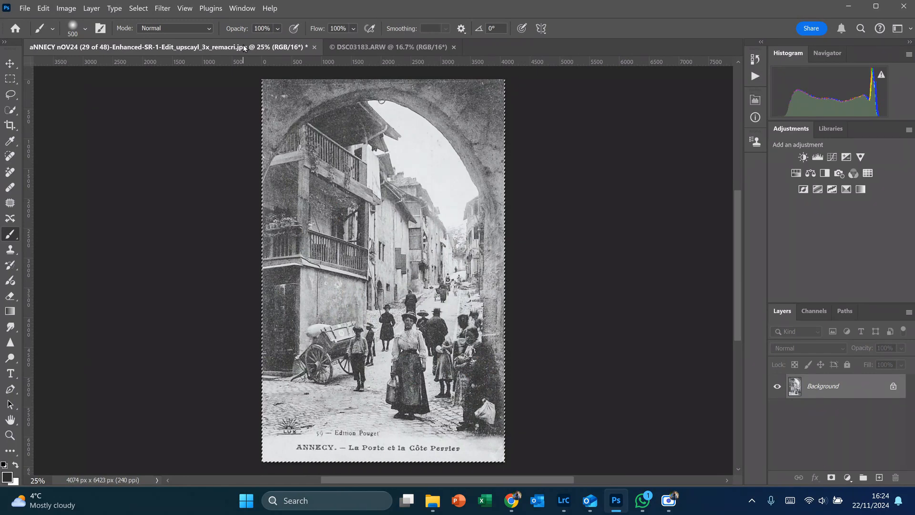
left_click(374, 46)
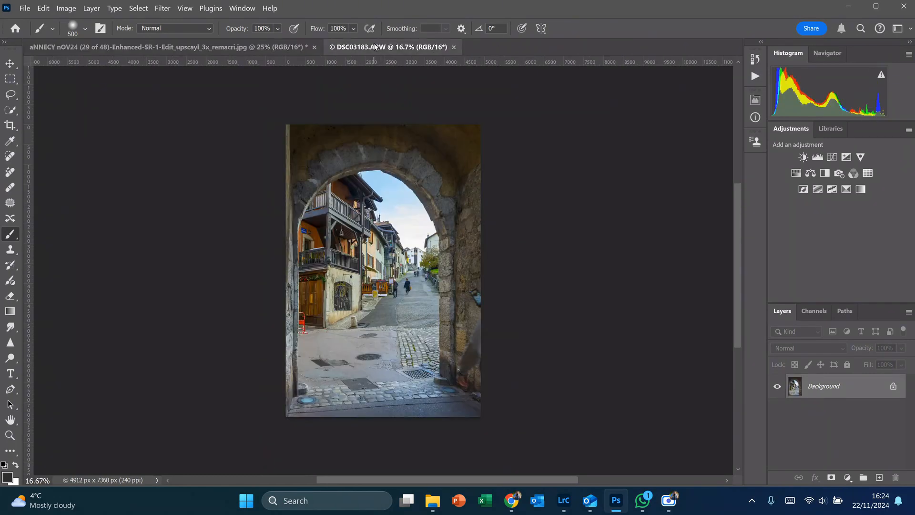
key("ctrl+v")
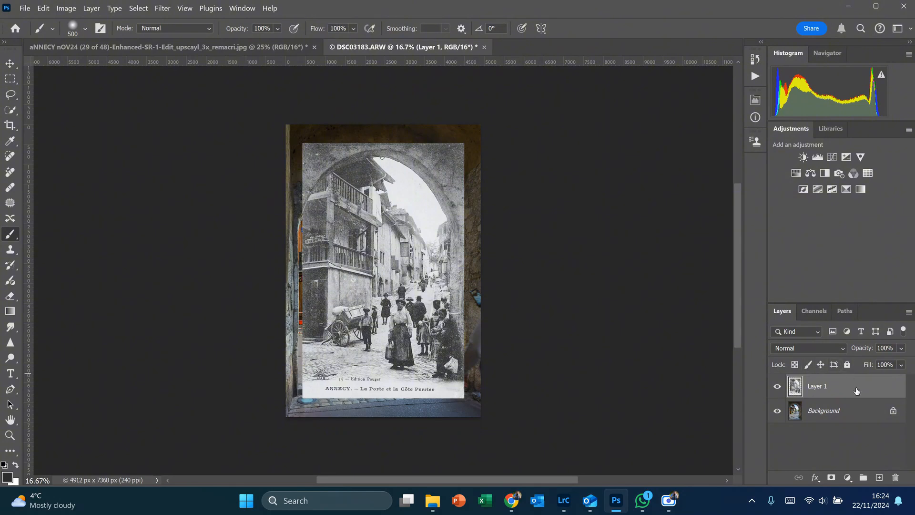
Step: Lower the pasted postcard layer's opacity to 52%, compare it with the photo underneath, and add a white layer mask
left_click(902, 352)
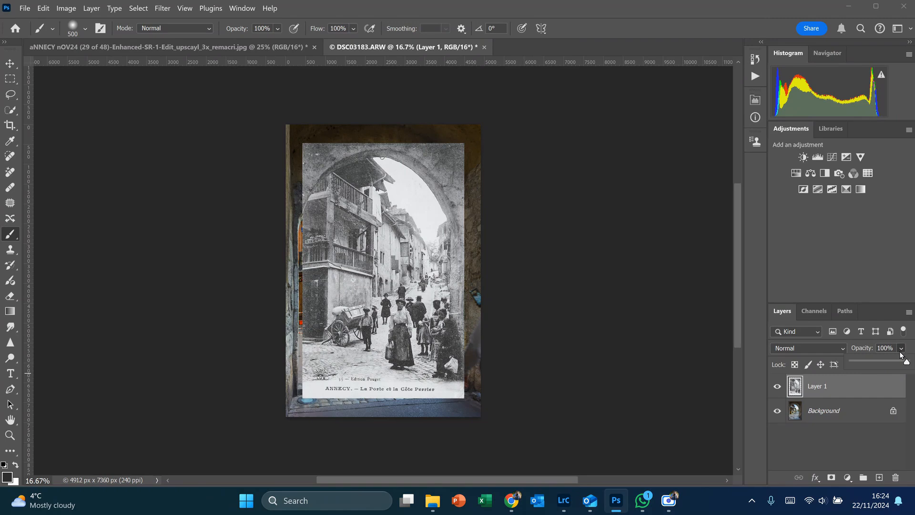
left_click_drag(907, 363, 881, 364)
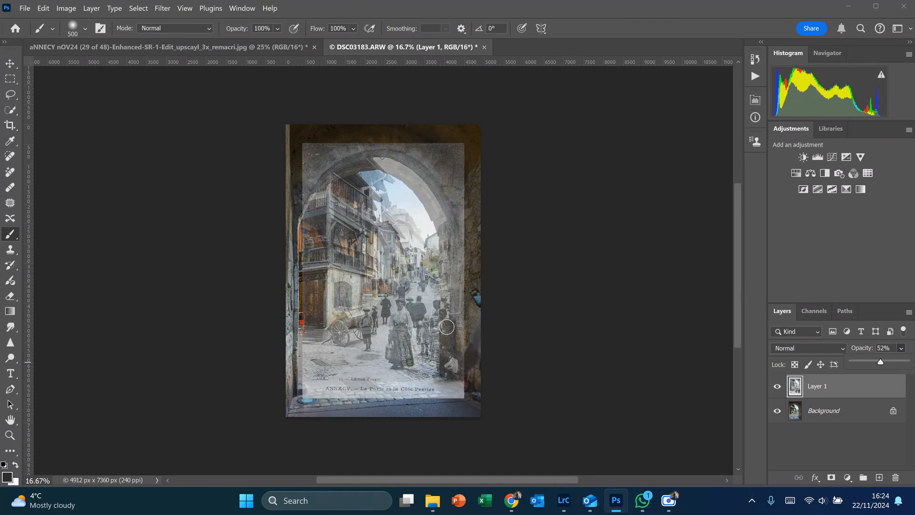
left_click(778, 387)
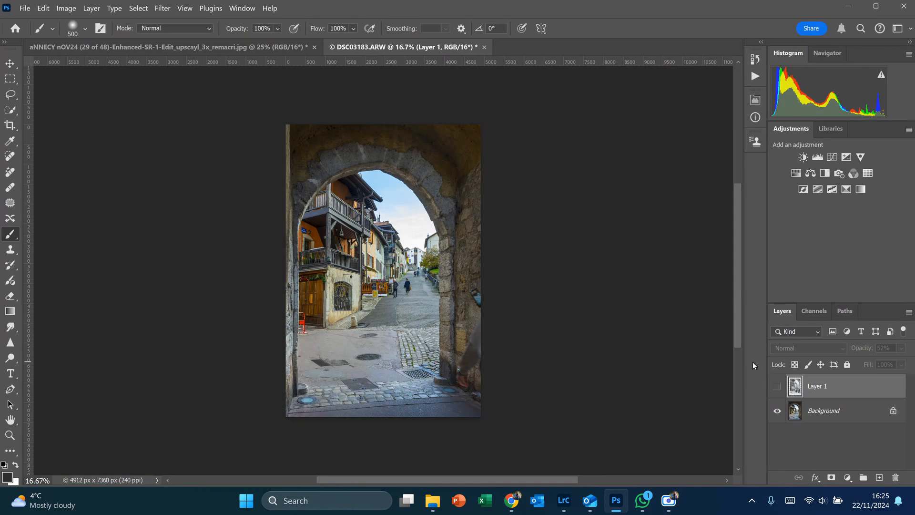
left_click(777, 388)
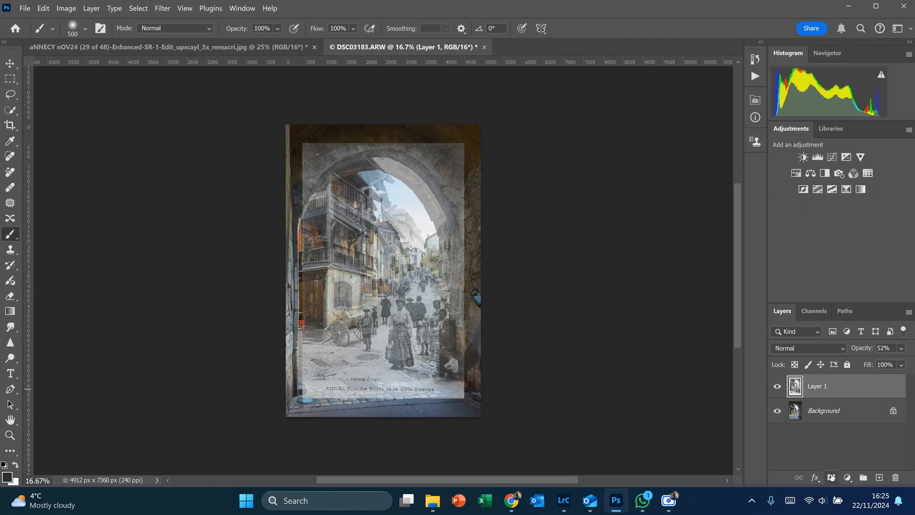
left_click(832, 478)
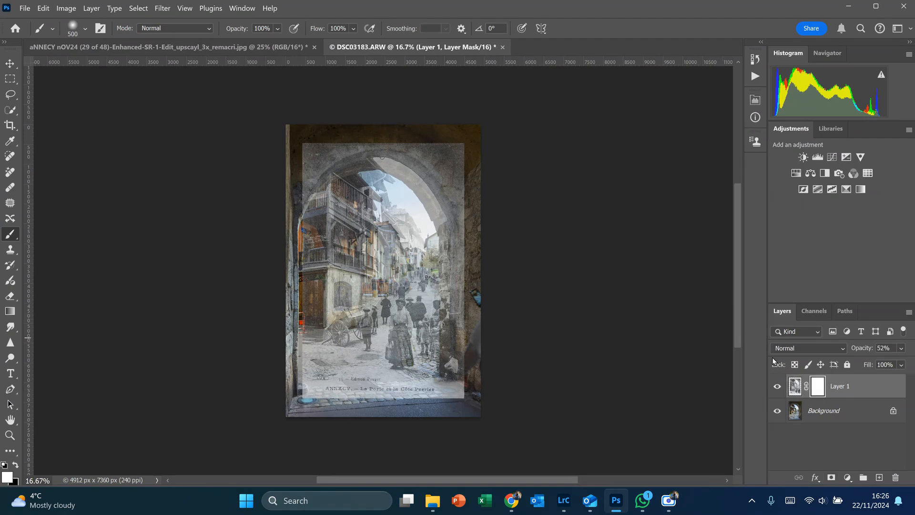
Step: Scale the postcard image proportionally to 91.17% and move it down to Y 3799.50 px so its arch and balconies align with the photo
left_click(796, 387)
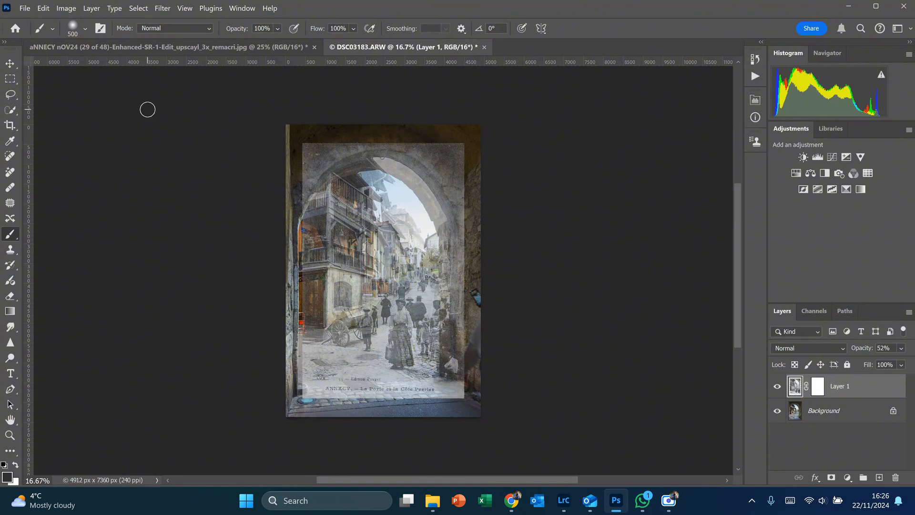
left_click(13, 70)
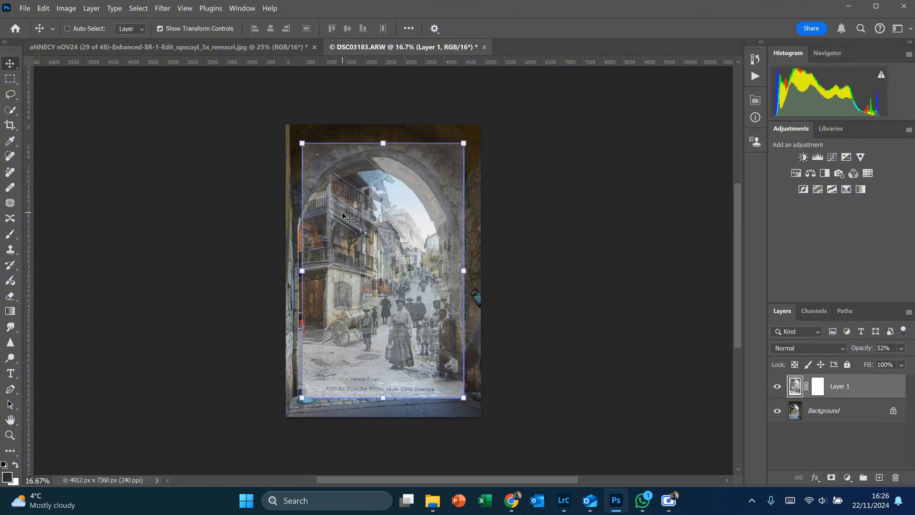
mouse_move(463, 272)
left_mouse_down()
mouse_move(475, 273)
mouse_move(449, 277)
left_mouse_up()
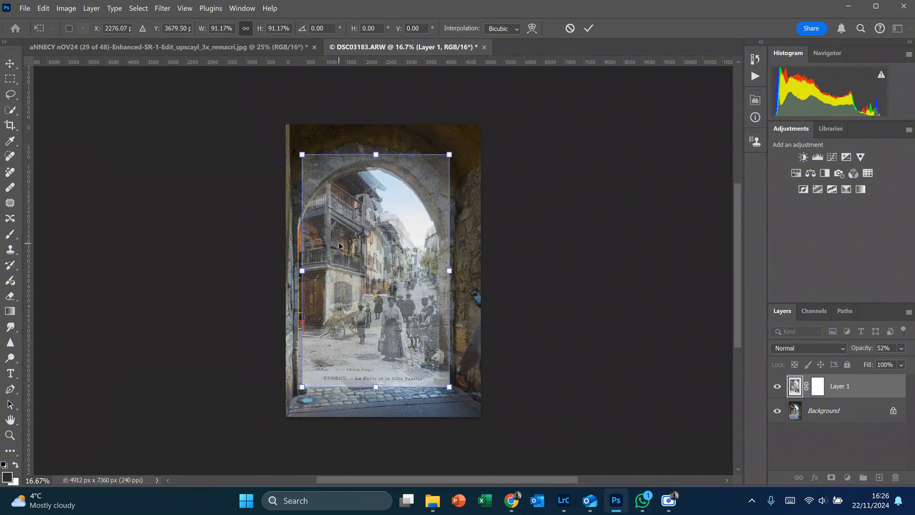
key("Down")
key("Down")
key("Down")
key("Down")
key("Down")
key("Down")
key("Down")
key("Down")
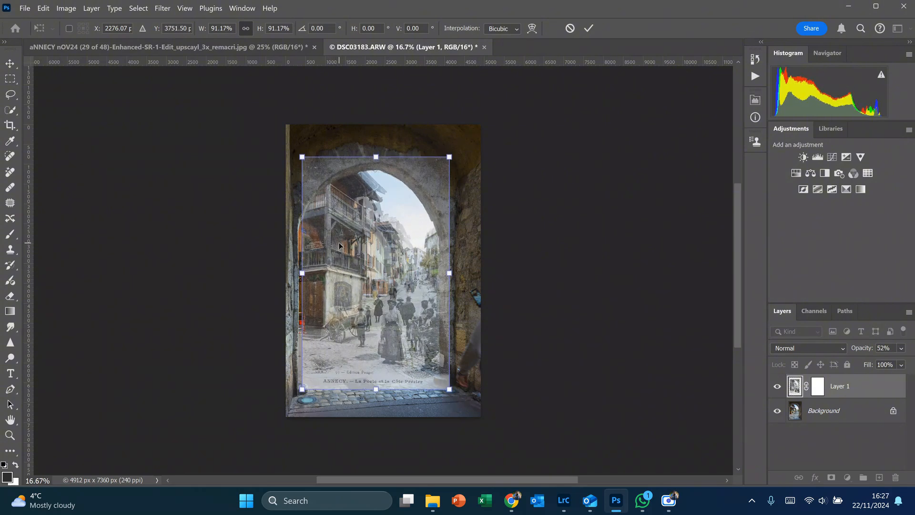
key("Down")
key("Down")
key("Down")
key("Down")
key("Down")
key("Down")
key("Down")
key("Down")
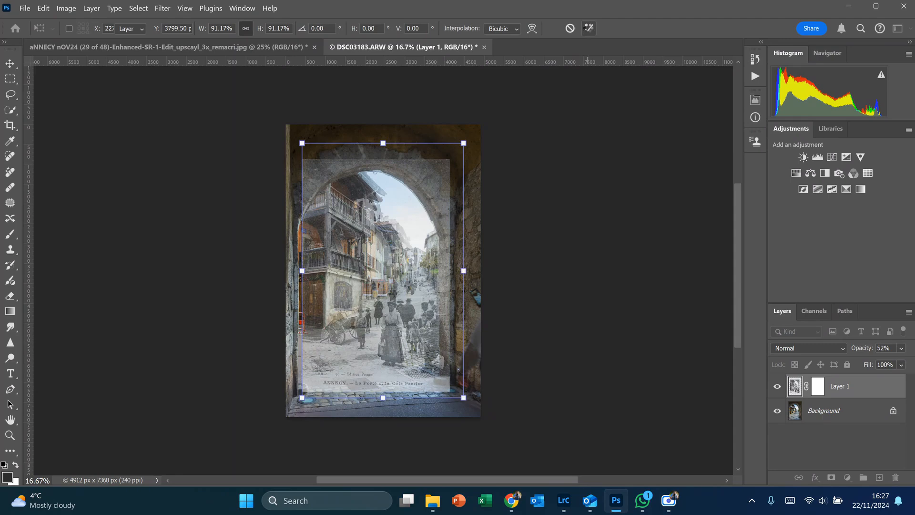
left_click(589, 29)
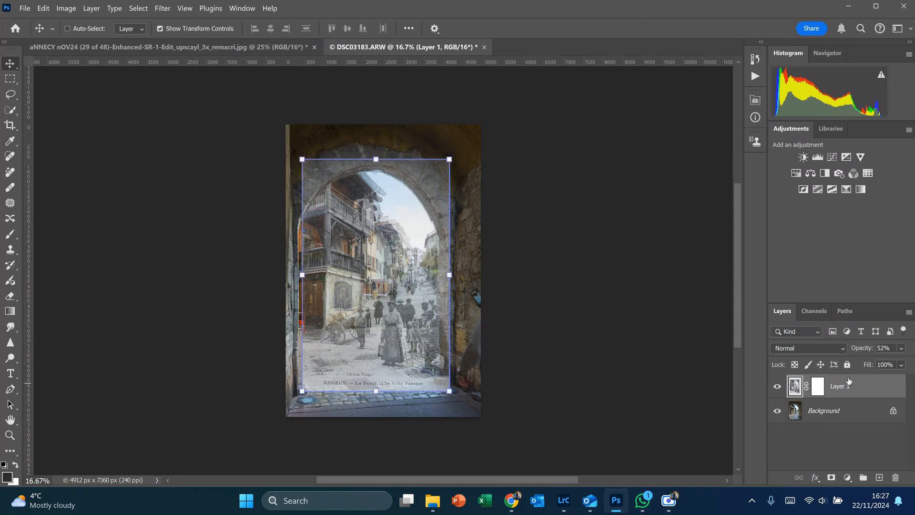
Step: Set the postcard layer's opacity to 100% and paint its mask black across the upper part with a soft 1600 px brush
left_click(903, 349)
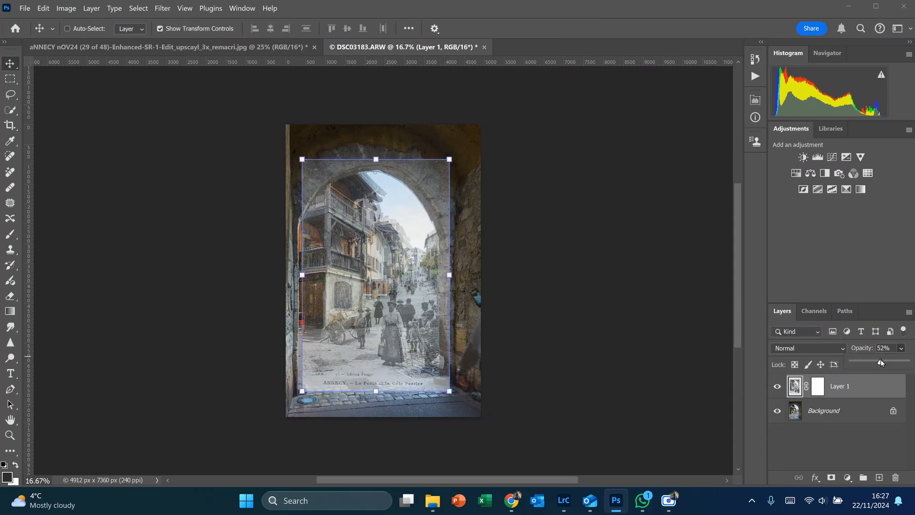
left_click_drag(881, 362, 907, 362)
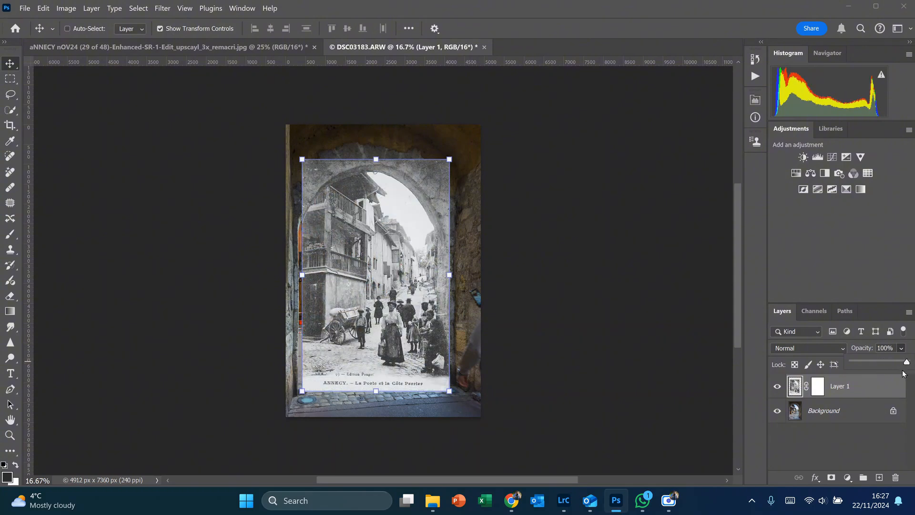
left_click(819, 389)
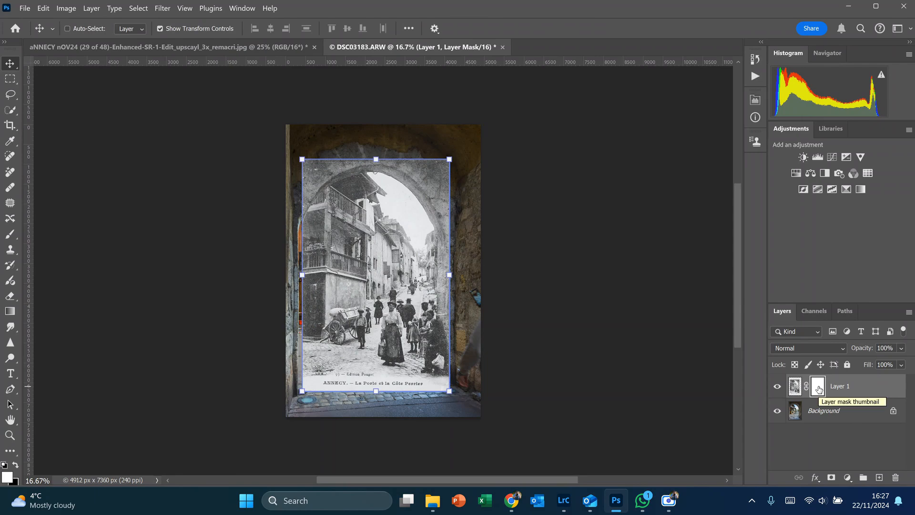
key("b")
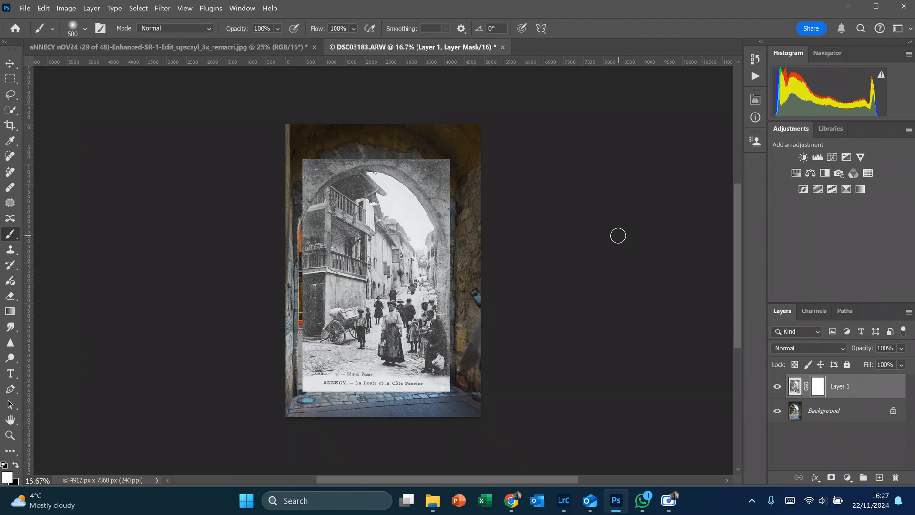
key("x")
left_click(87, 27)
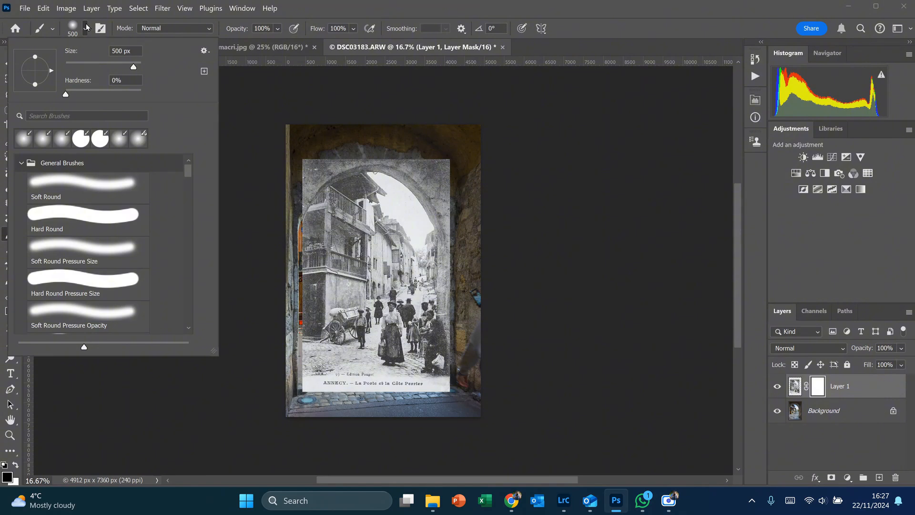
left_click(87, 28)
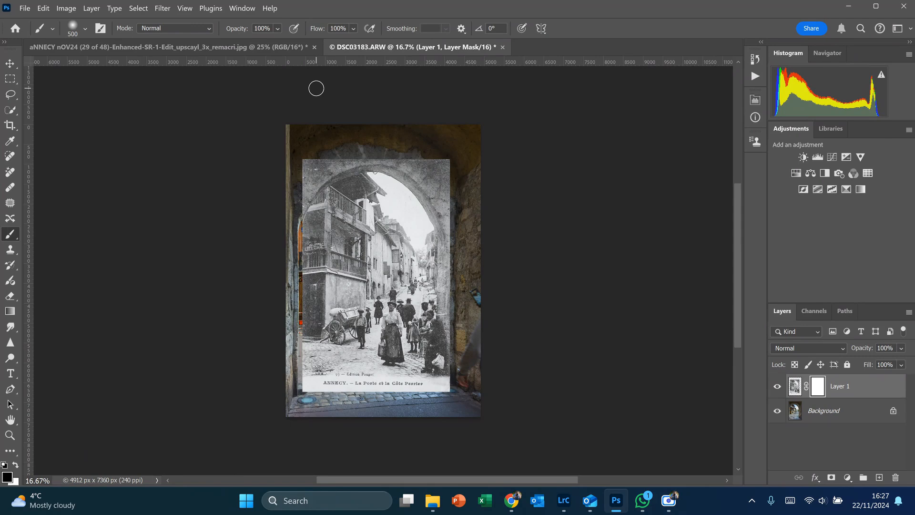
key("bracketright")
key("bracketright")
key("bracketright")
key("bracketright")
key("bracketright")
key("bracketright")
key("bracketright")
key("bracketright")
key("bracketright")
key("bracketright")
key("bracketright")
mouse_move(490, 147)
left_mouse_down()
mouse_move(292, 161)
mouse_move(417, 162)
mouse_move(420, 170)
mouse_move(324, 183)
mouse_move(297, 196)
mouse_move(387, 190)
mouse_move(429, 205)
mouse_move(310, 198)
mouse_move(299, 209)
mouse_move(416, 206)
mouse_move(434, 224)
mouse_move(320, 228)
left_mouse_up()
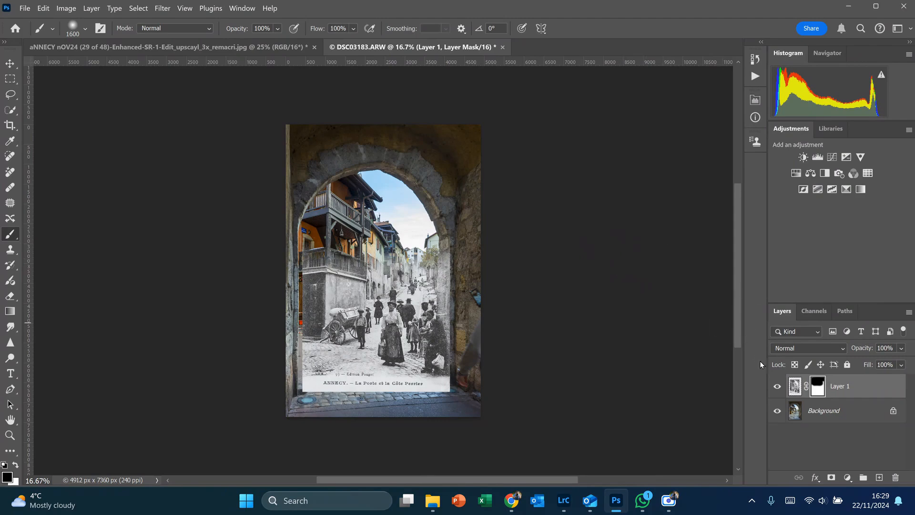
Step: Enlarge the postcard image proportionally to 101.94%, extending it slightly on its right side
left_click(794, 387)
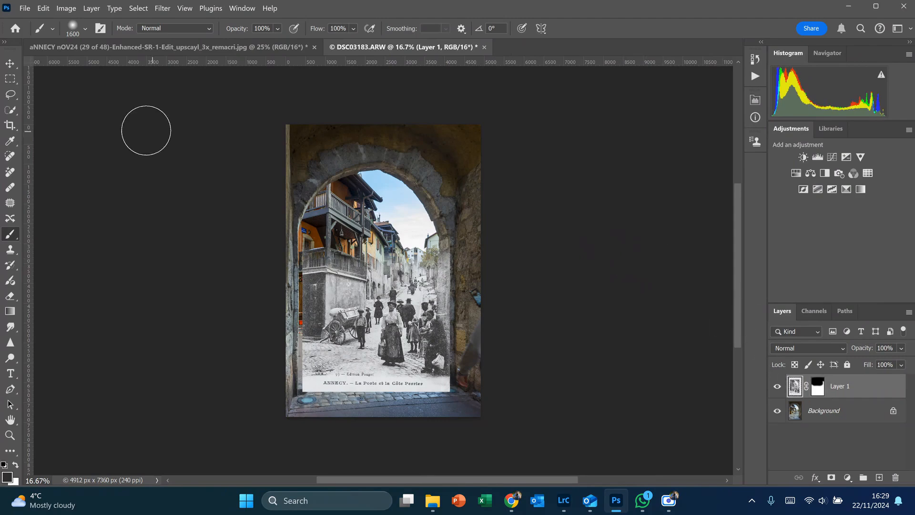
left_click(10, 63)
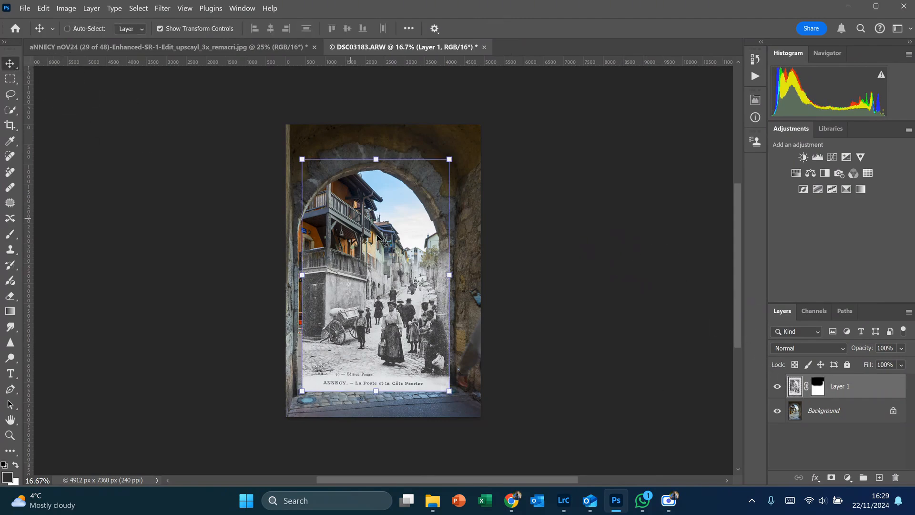
left_click(450, 274)
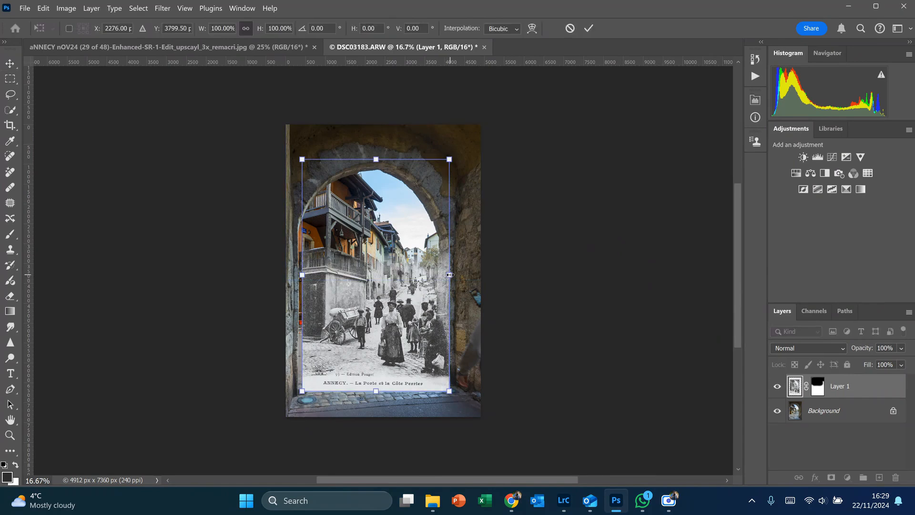
left_click_drag(450, 275, 453, 274)
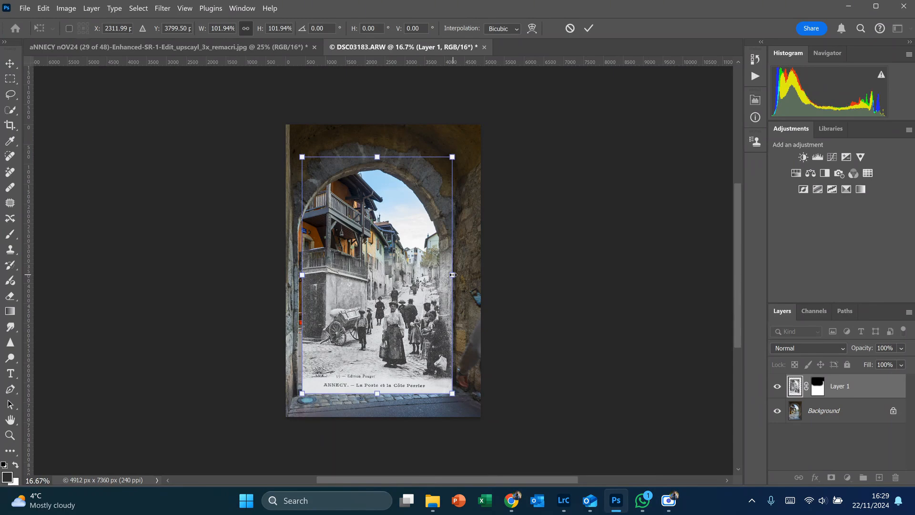
left_click(588, 30)
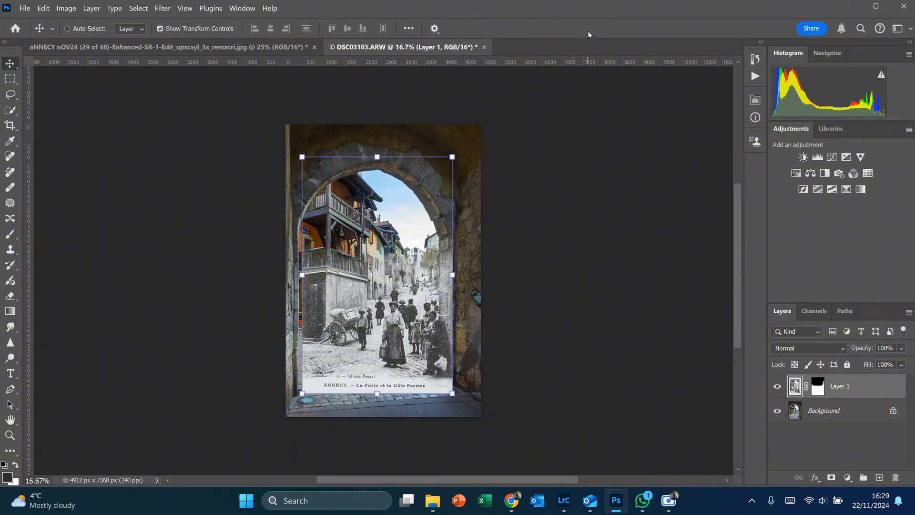
Step: Crop the composite on all four sides to the postcard's outline, about 3786 x 5969 px, keeping the cropped pixels
left_click(9, 125)
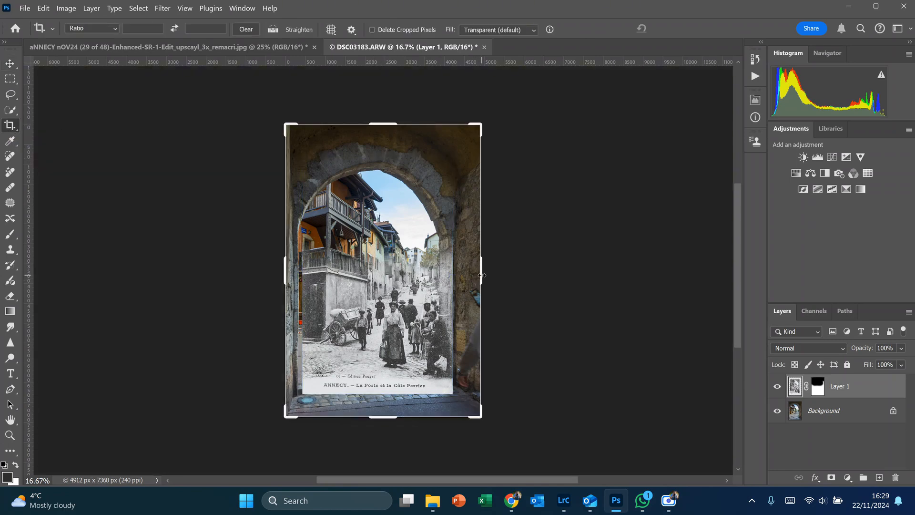
left_click_drag(478, 275, 471, 276)
left_click_drag(384, 417, 384, 407)
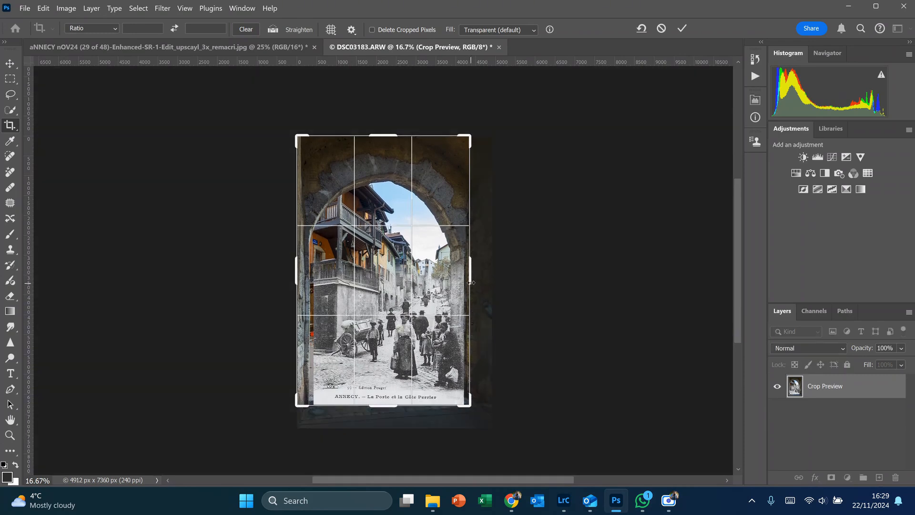
left_click_drag(469, 272, 464, 272)
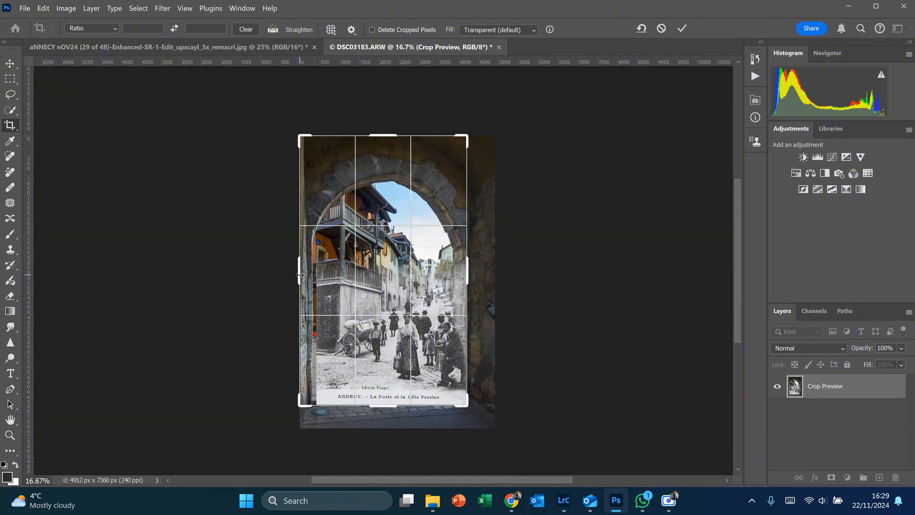
left_click_drag(299, 275, 306, 275)
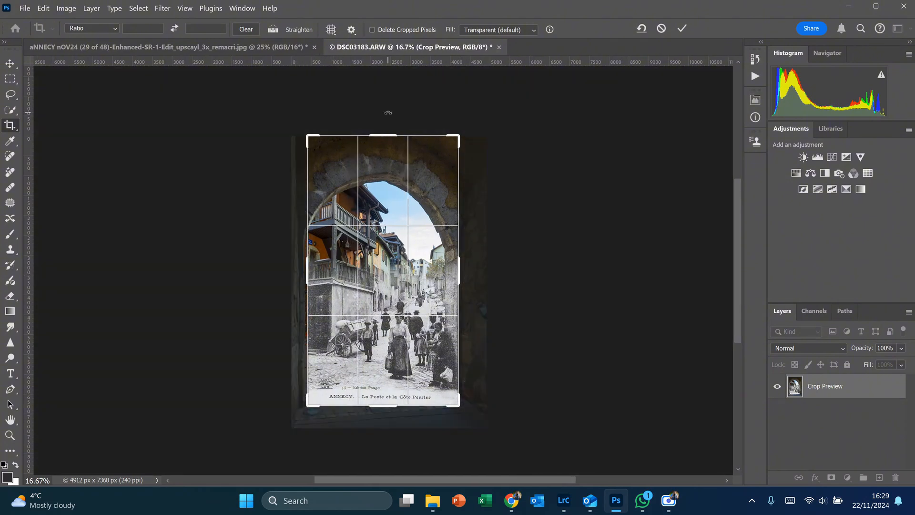
left_click_drag(382, 137, 382, 149)
left_click(683, 29)
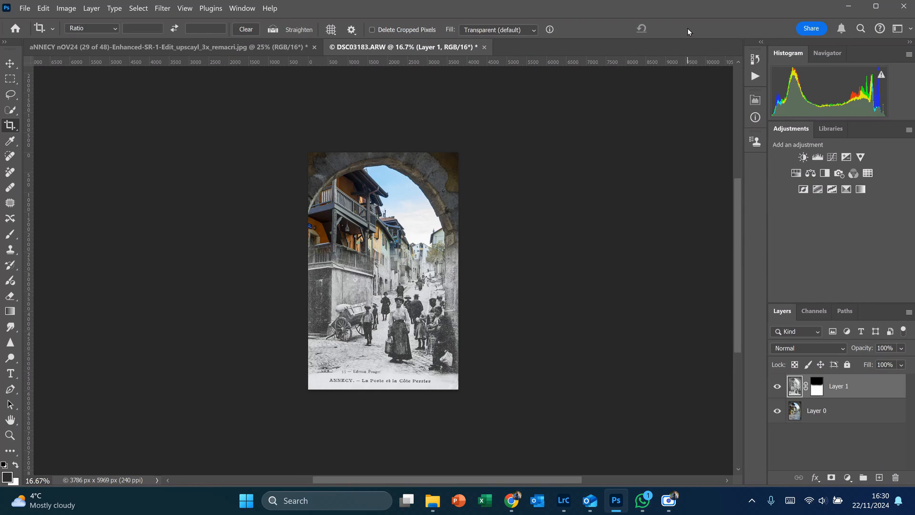
key("ctrl+0")
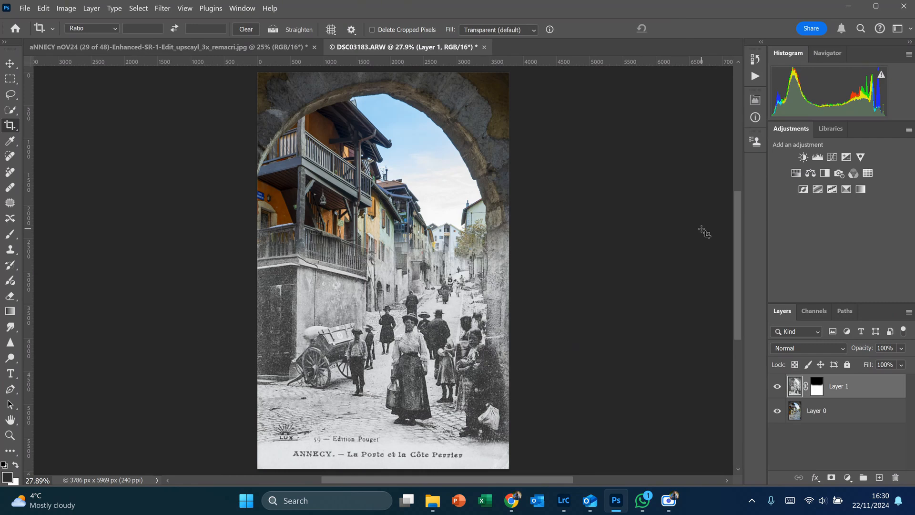
Step: Refine the postcard's mask with a soft 1100 px brush, painting black over the distant houses and white back over the street just below them
left_click(817, 388)
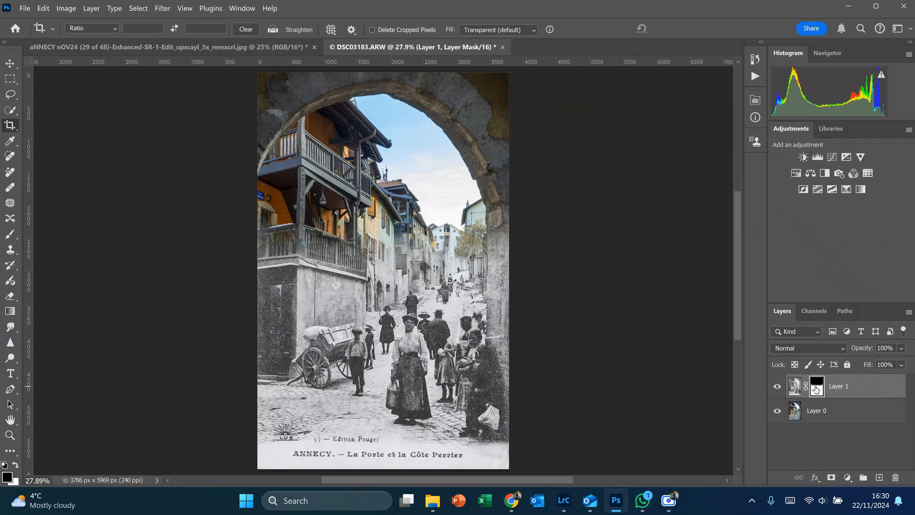
key("b")
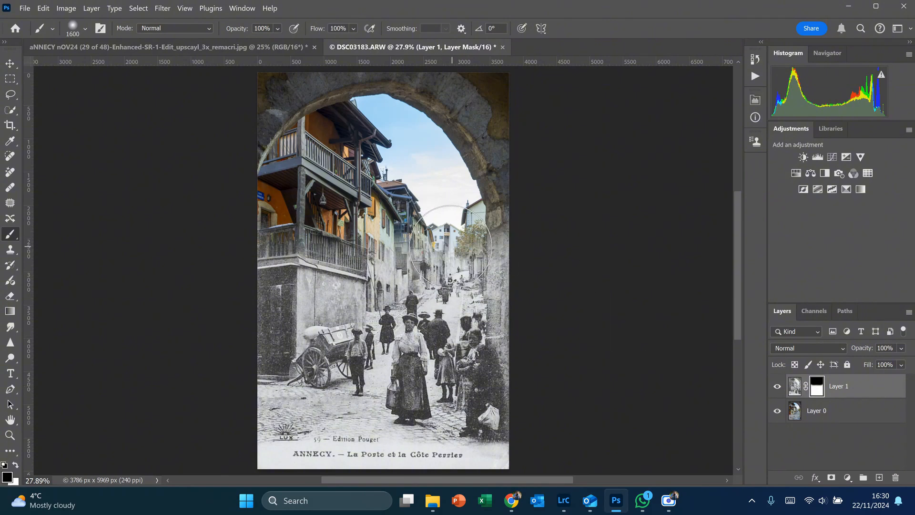
key("bracketleft")
key("bracketleft")
key("bracketleft")
key("bracketleft")
key("bracketleft")
mouse_move(428, 244)
left_mouse_down()
mouse_move(404, 238)
mouse_move(387, 251)
mouse_move(409, 236)
mouse_move(446, 257)
left_mouse_up()
key("x")
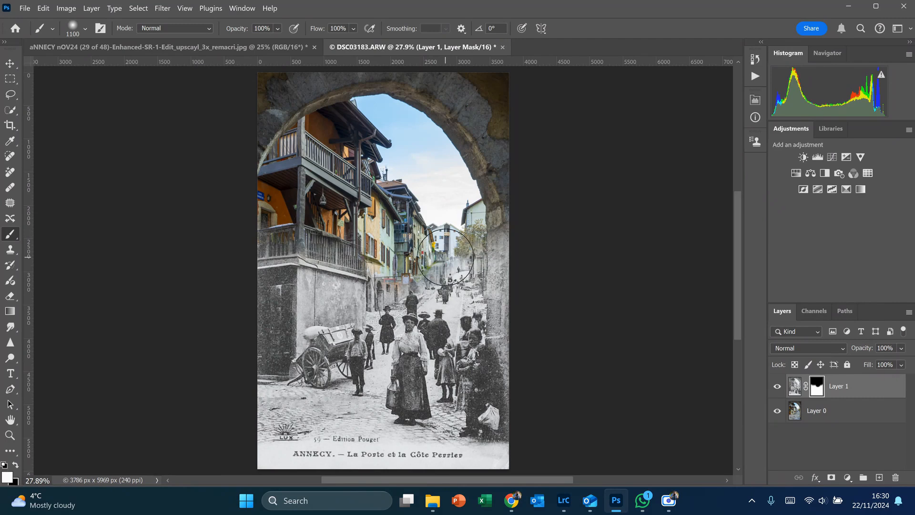
mouse_move(433, 303)
left_mouse_down()
mouse_move(381, 311)
mouse_move(428, 301)
left_mouse_up()
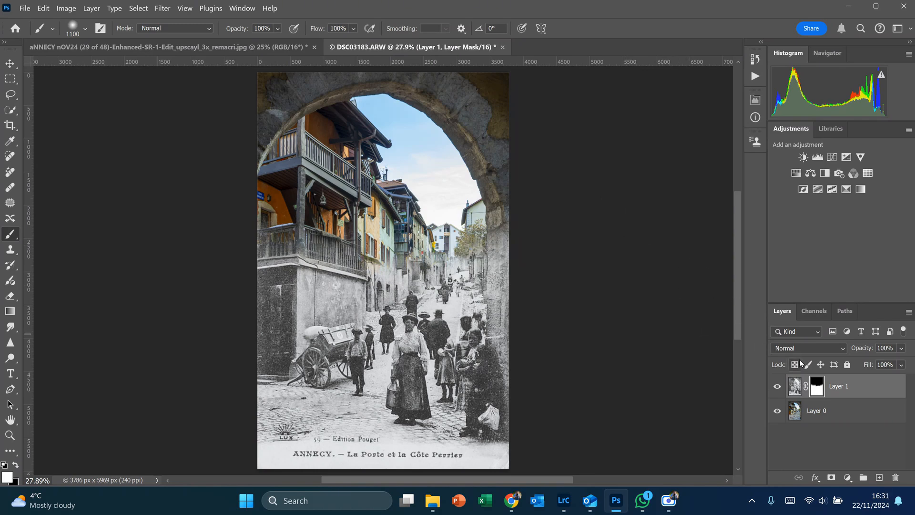
Step: Display the postcard layer's mask on its own to examine the black-to-white transition, and return to the layer's image
left_click(821, 385, "alt")
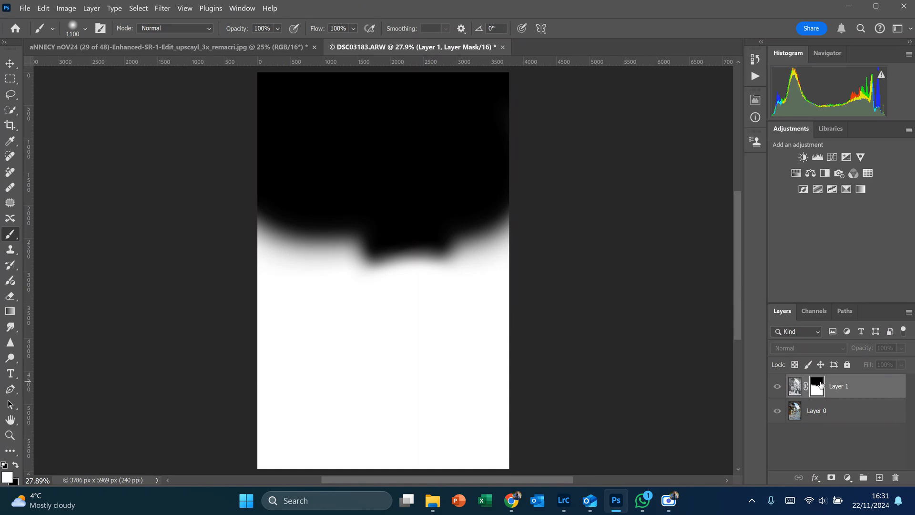
left_click(794, 388)
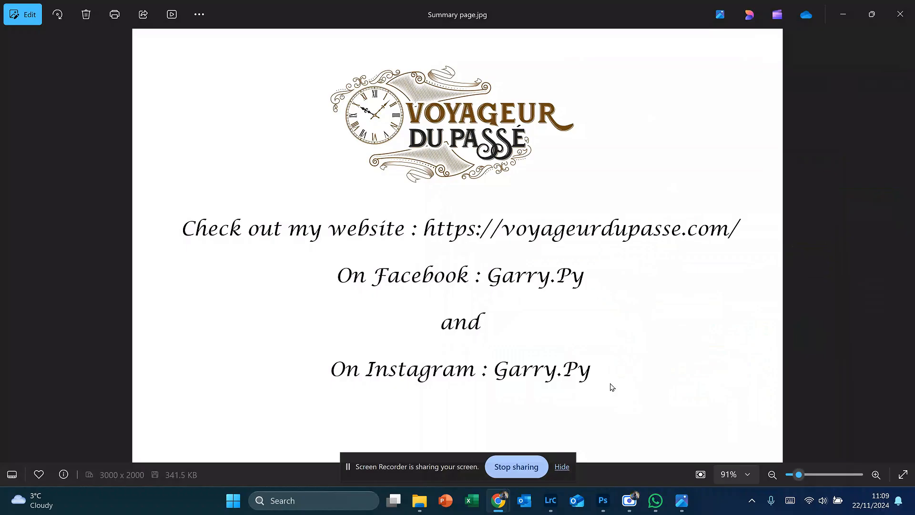
left_click(562, 467)
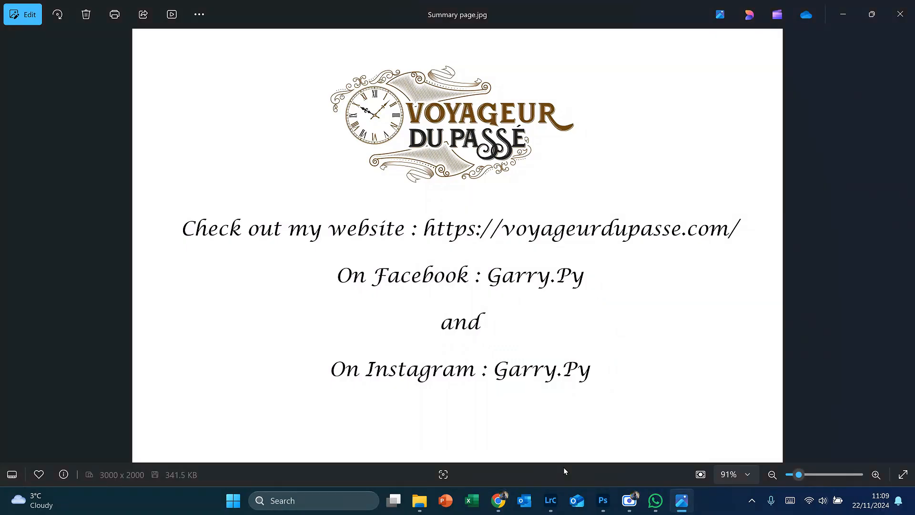